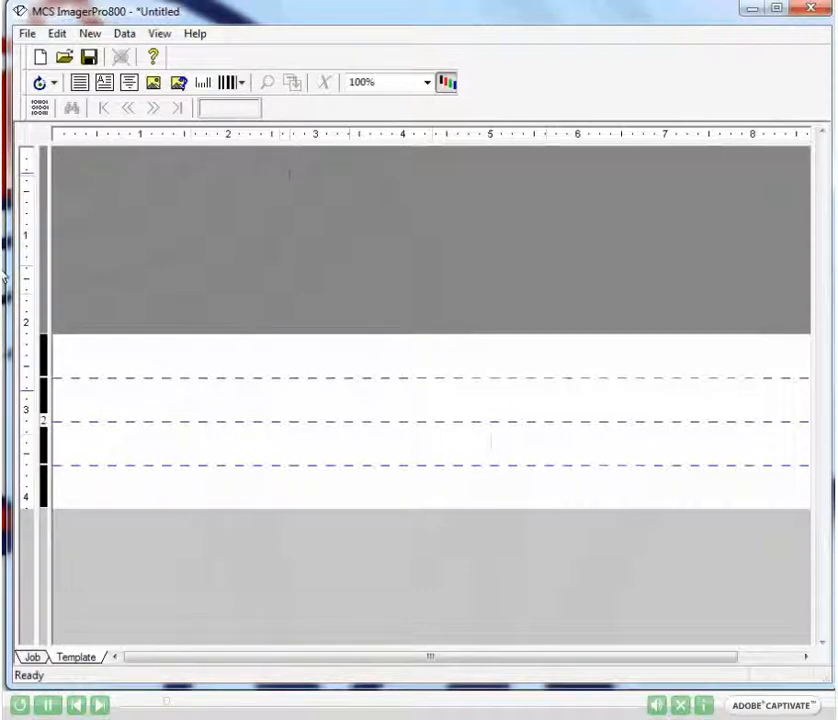
- Set the data file options to the CSV defined file type and accept the file format details
click(3, 270)
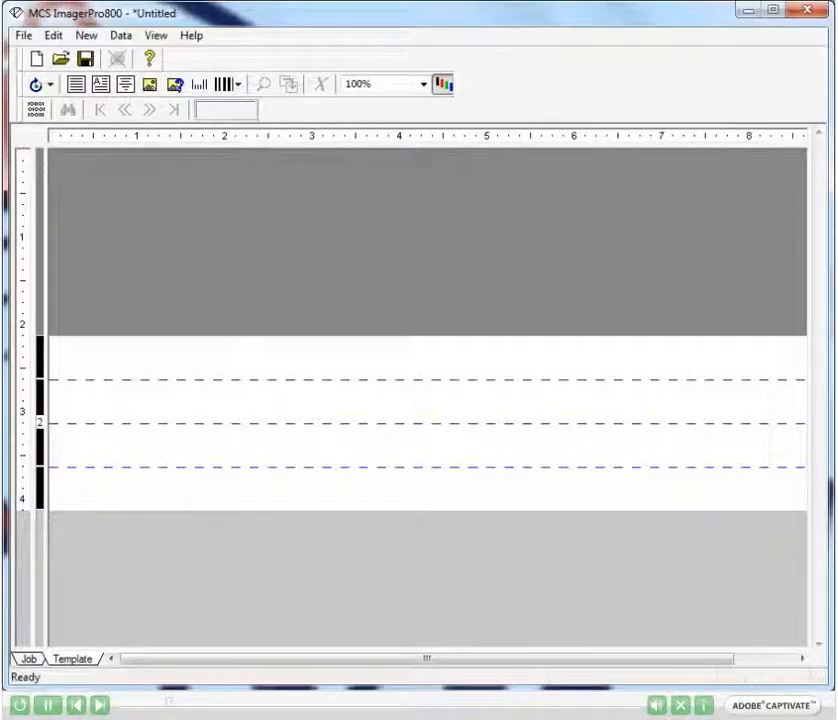
click(23, 36)
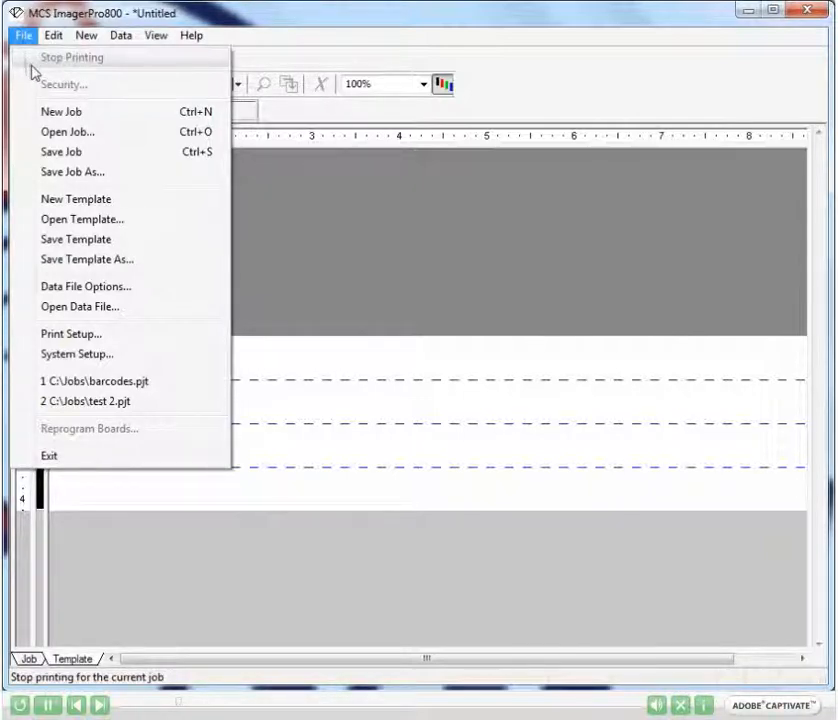
click(60, 290)
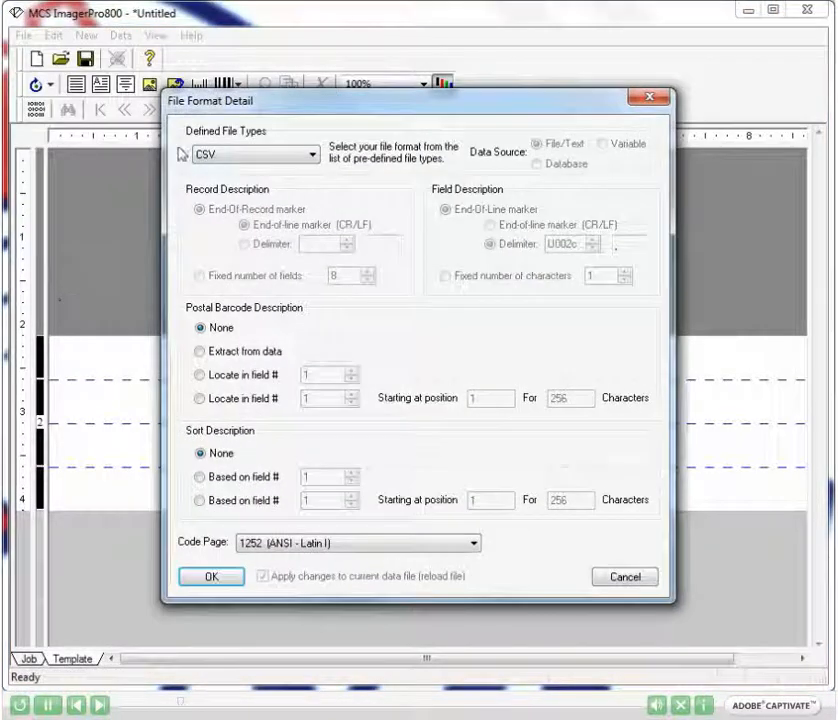
drag(310, 115, 310, 70)
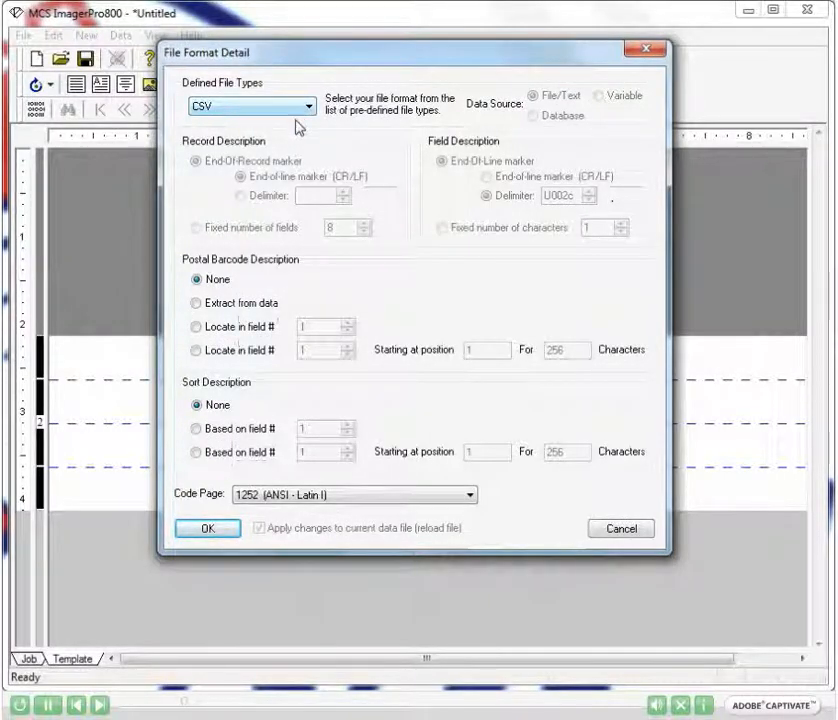
click(309, 108)
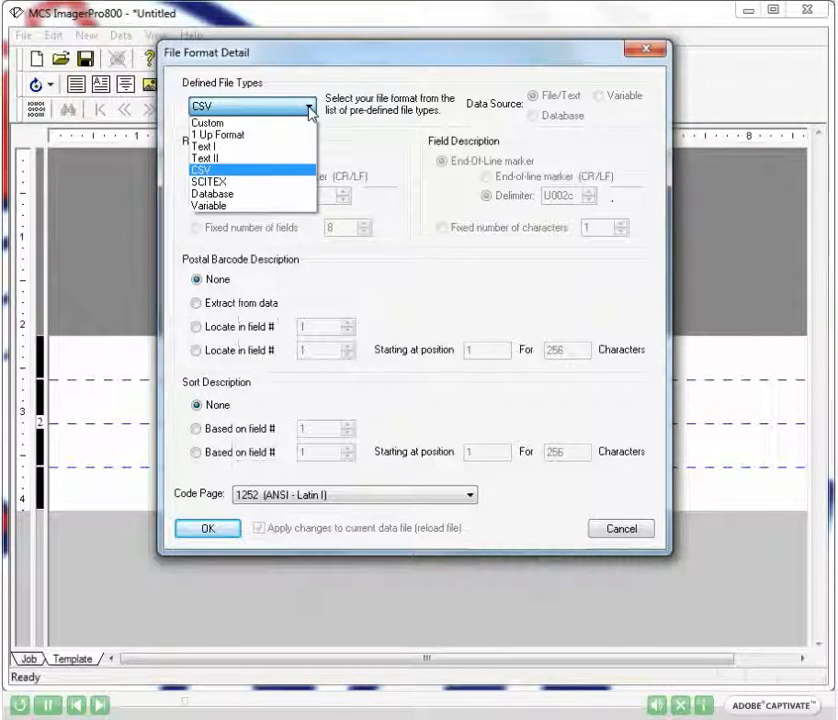
click(310, 110)
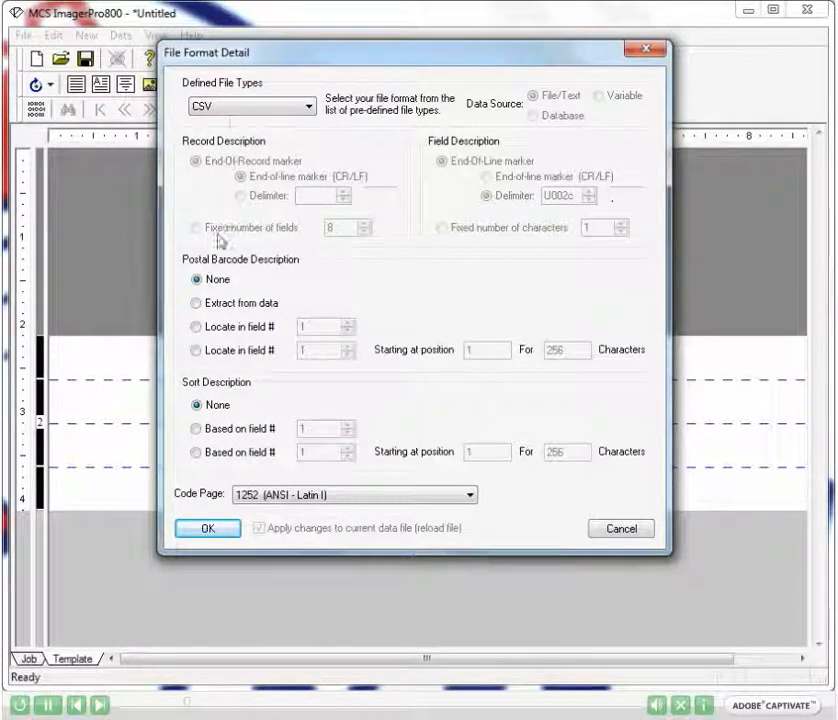
click(222, 527)
- Open the data file 1234.csv from the C:\Jobs\1234 folder
click(23, 35)
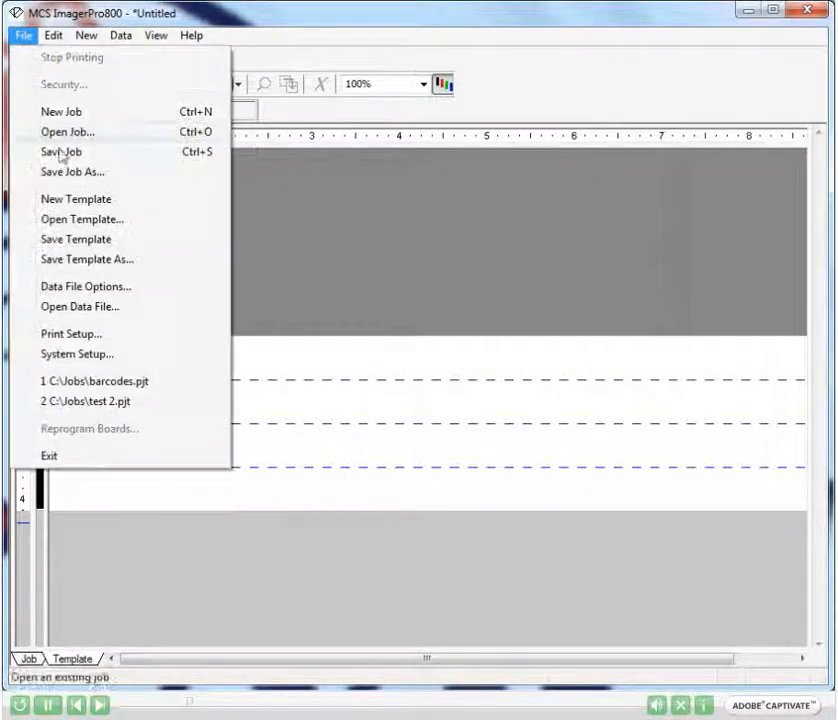
click(82, 309)
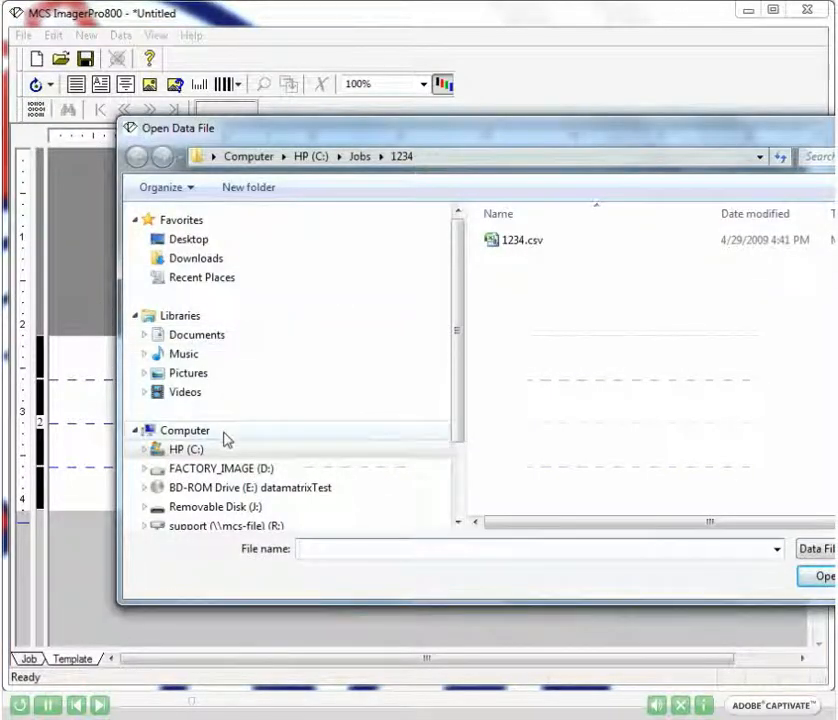
click(211, 455)
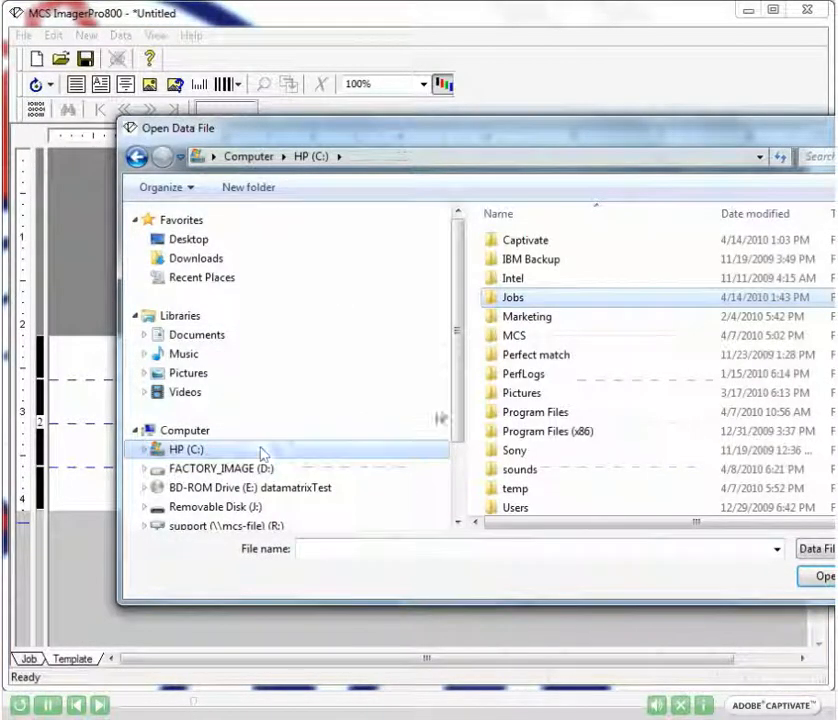
double_click(513, 299)
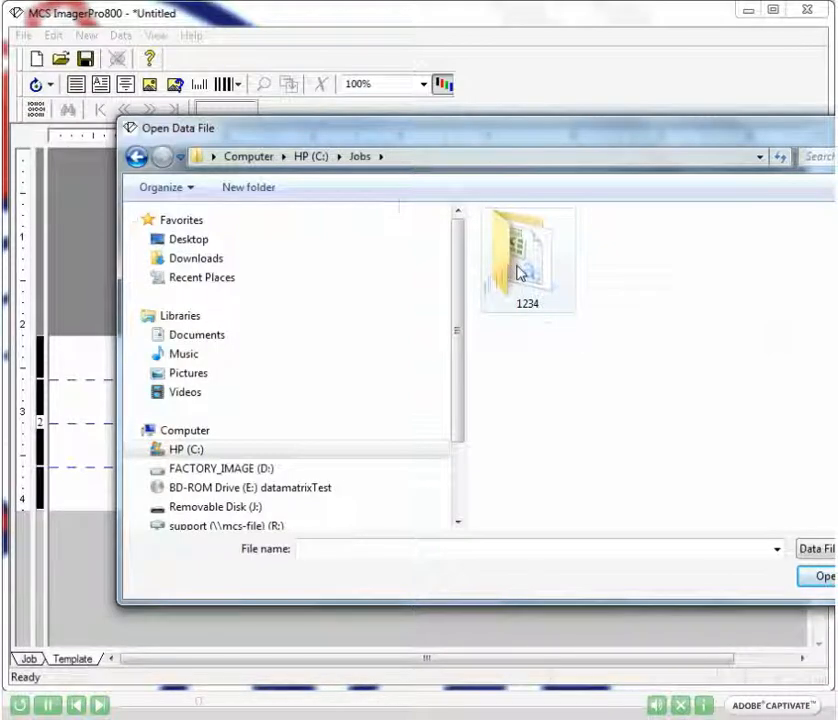
double_click(519, 273)
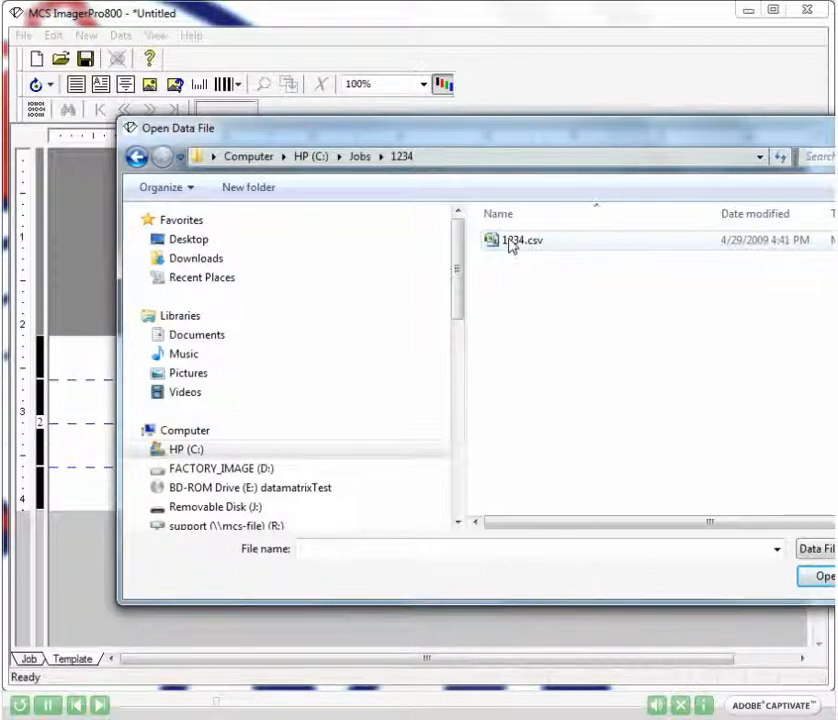
double_click(510, 244)
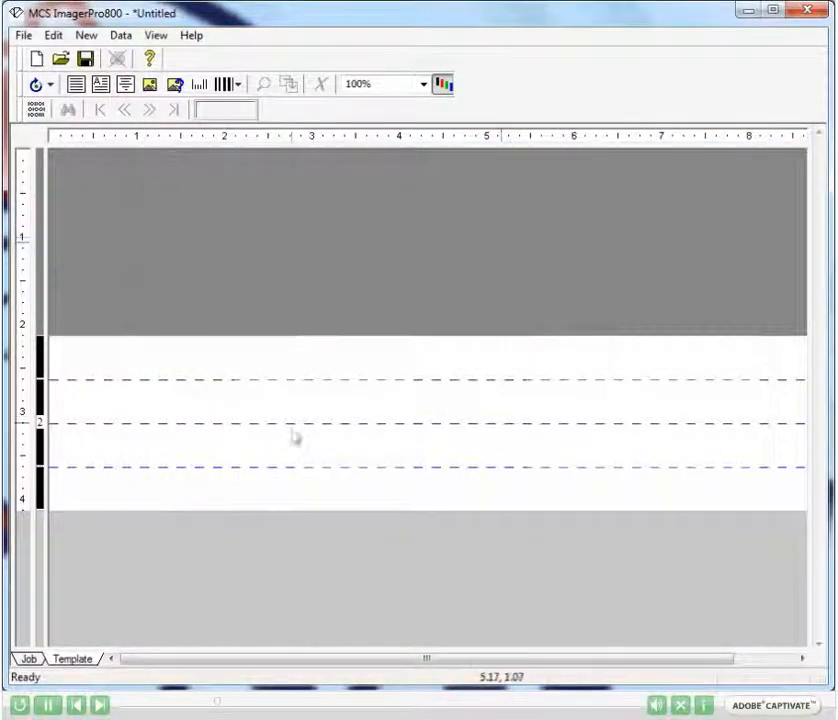
- Review the loaded records and their field columns in the job view
click(28, 659)
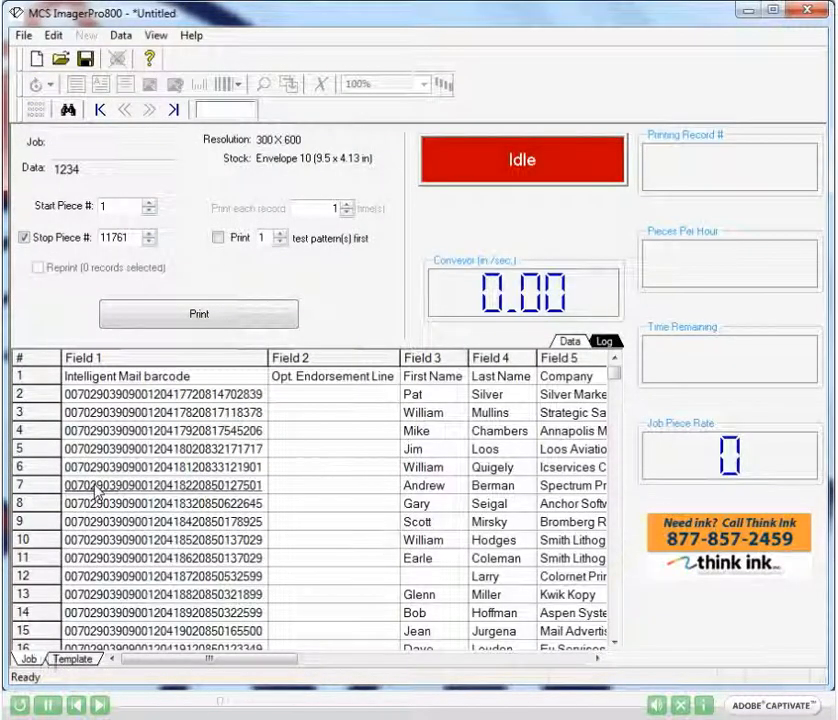
drag(281, 661, 307, 666)
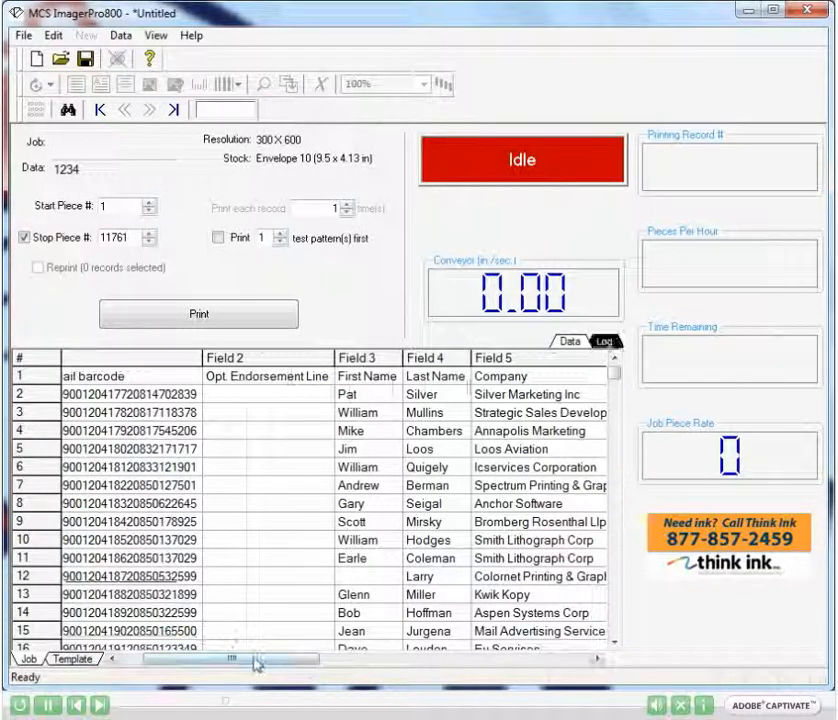
drag(256, 662, 232, 663)
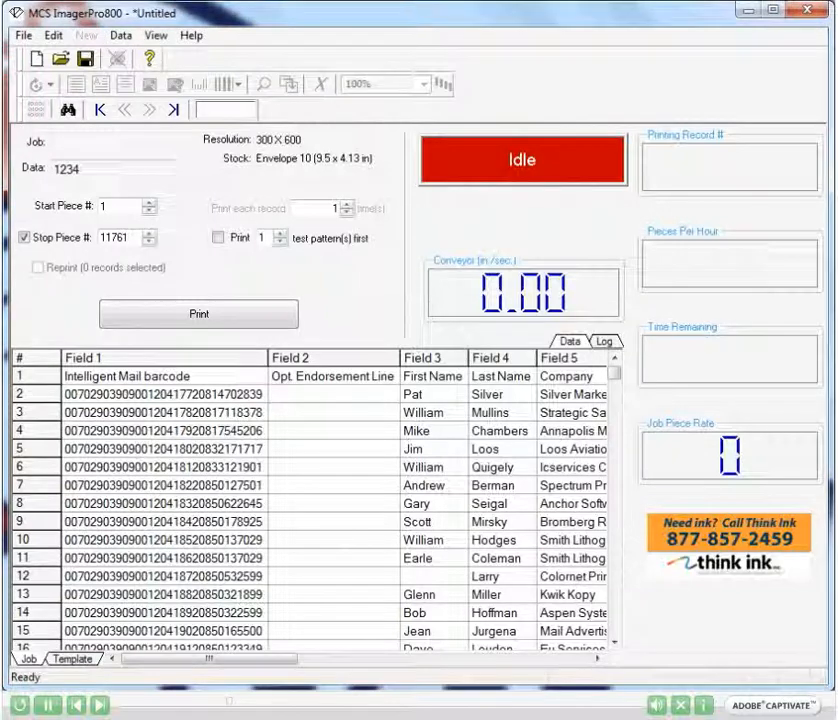
- Return to the template layout and look through the available barcode types
click(74, 660)
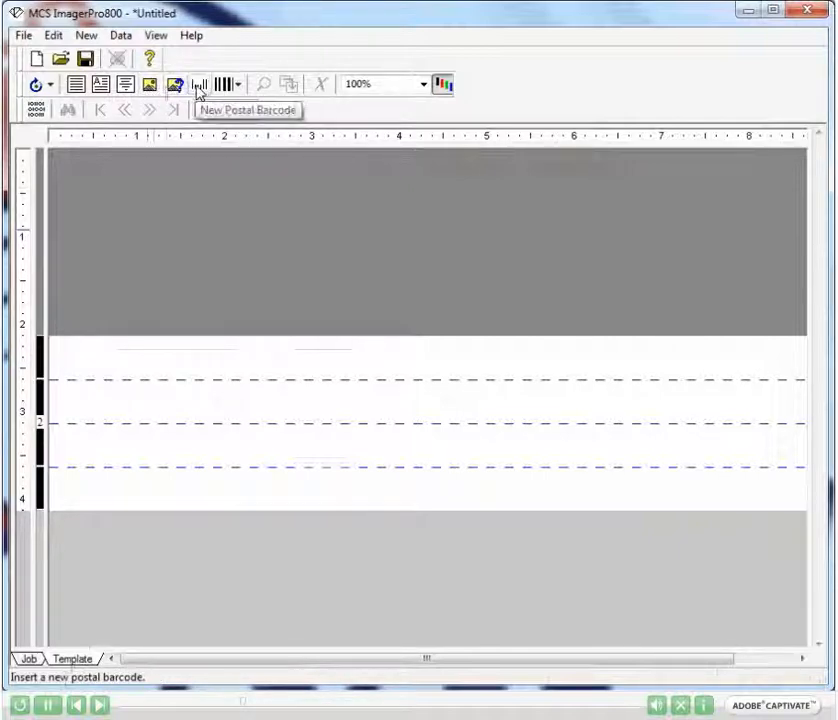
click(238, 86)
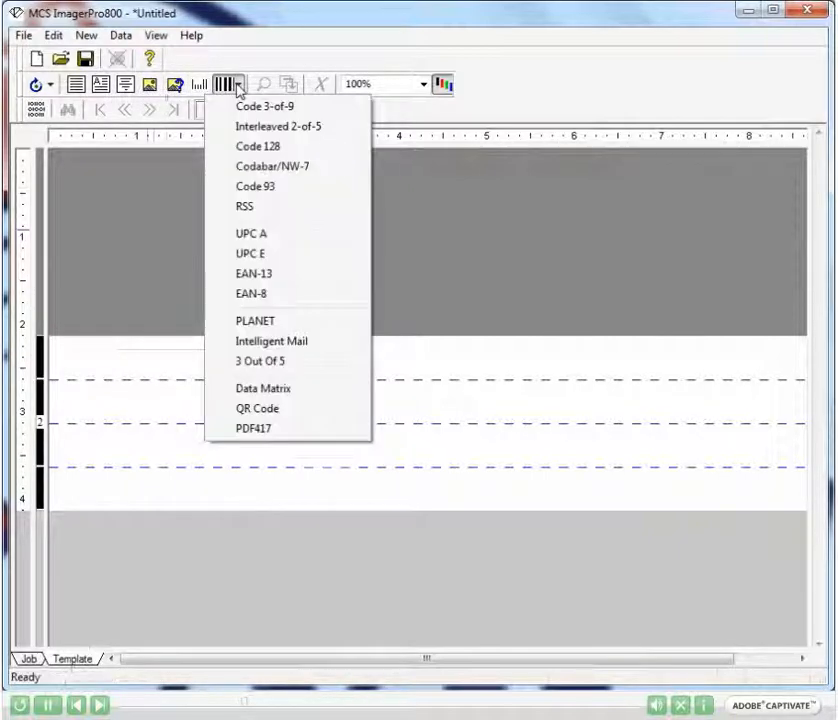
click(82, 86)
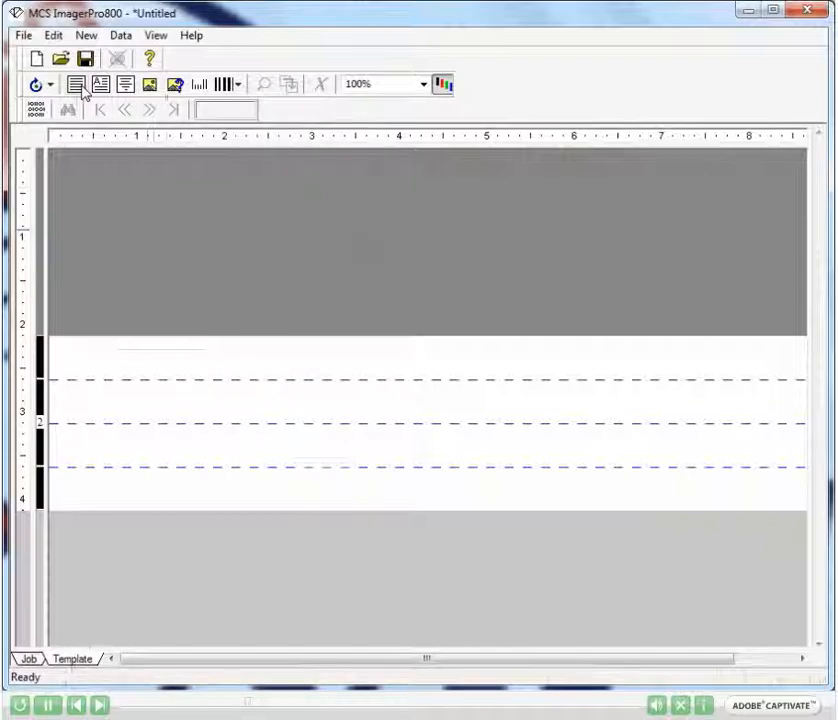
- Insert a new text box in the template and remove Field 1 and Field 2 from its data
click(79, 87)
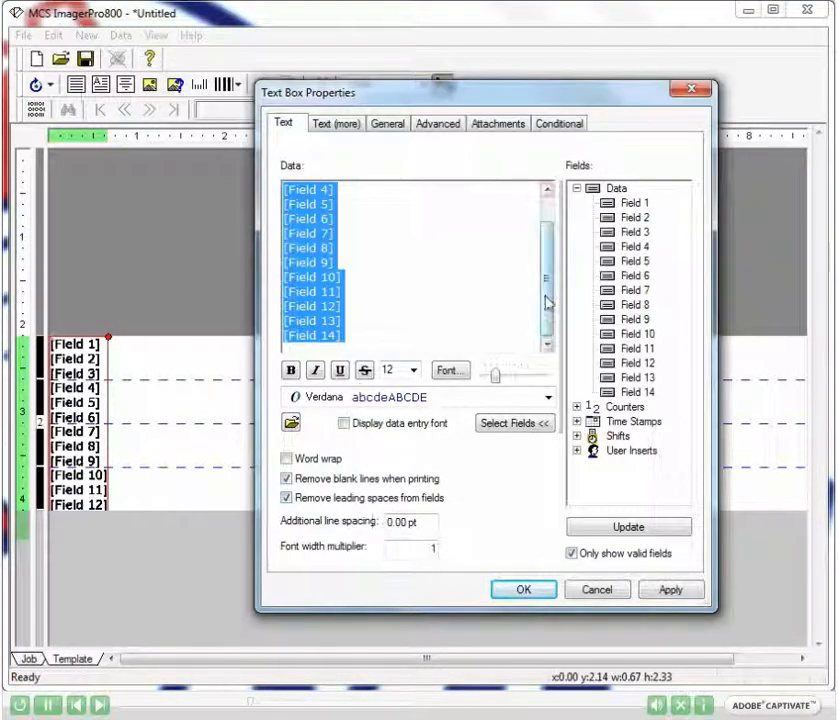
scroll(547, 303, down, 1)
scroll(547, 303, up, 1)
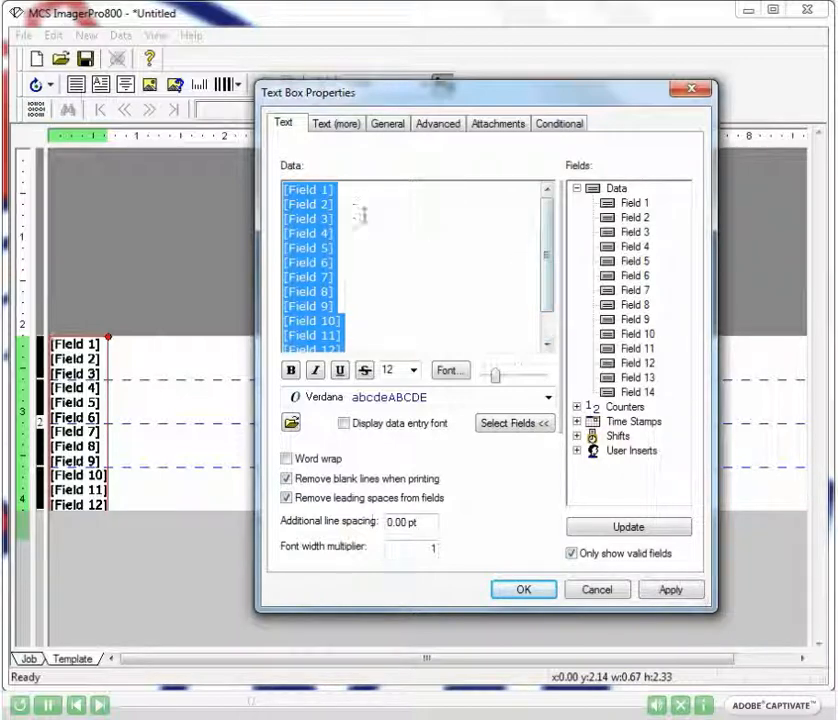
drag(338, 203, 282, 190)
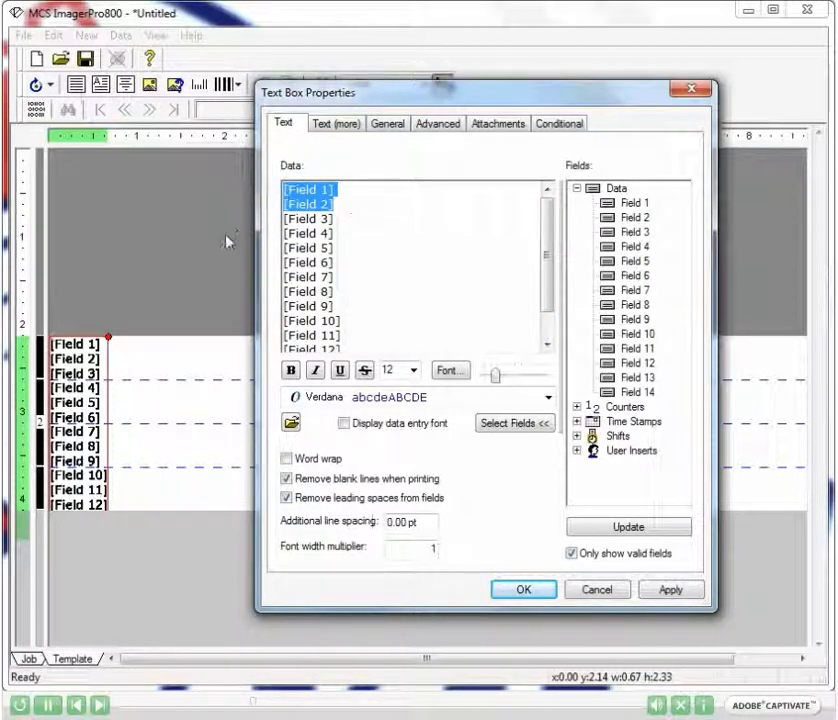
key(Delete)
key(Delete)
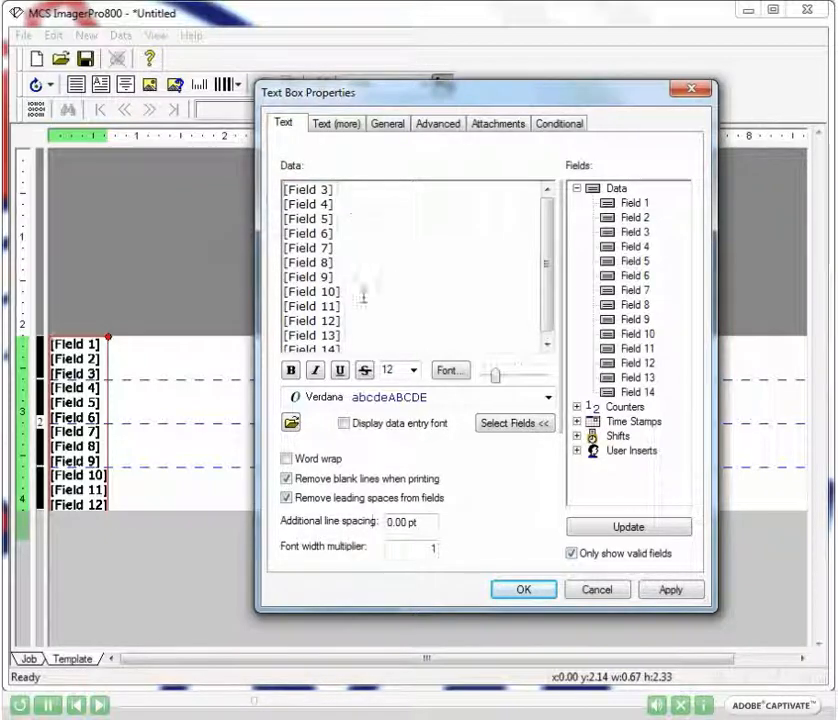
- Remove Field 11 through Field 14 from the text box data and apply the changes
click(546, 337)
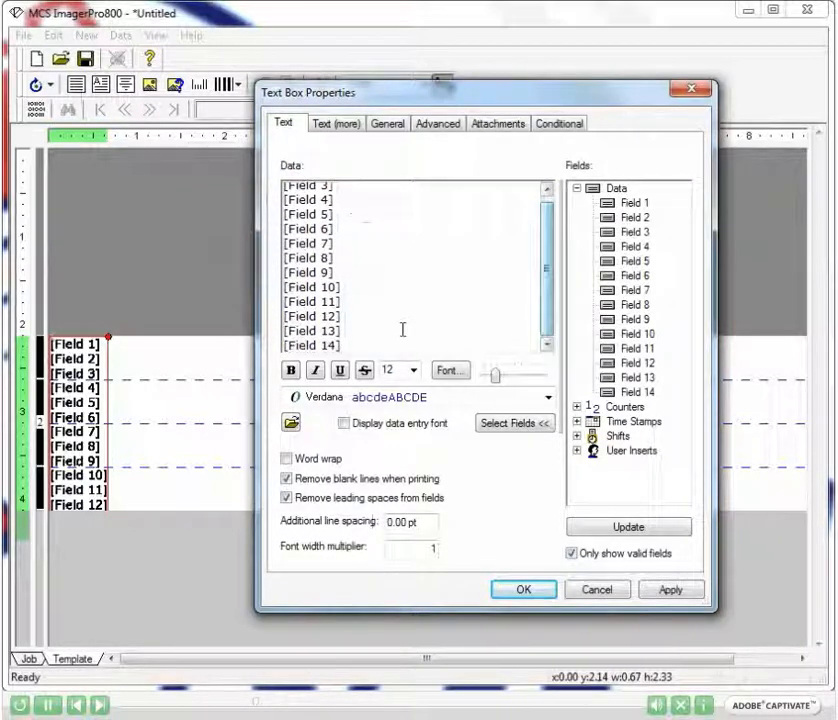
drag(333, 345, 277, 299)
key(Delete)
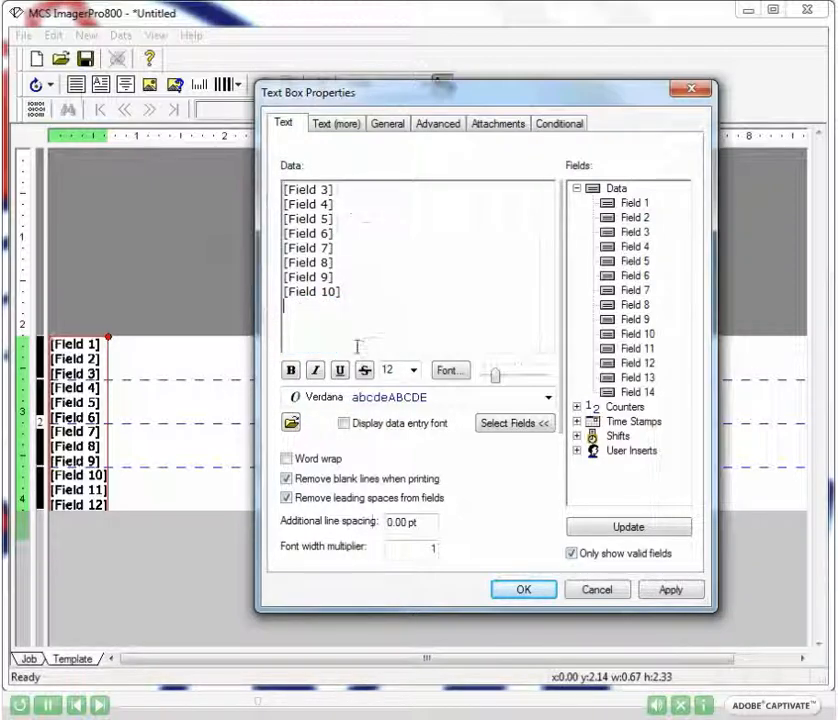
click(688, 590)
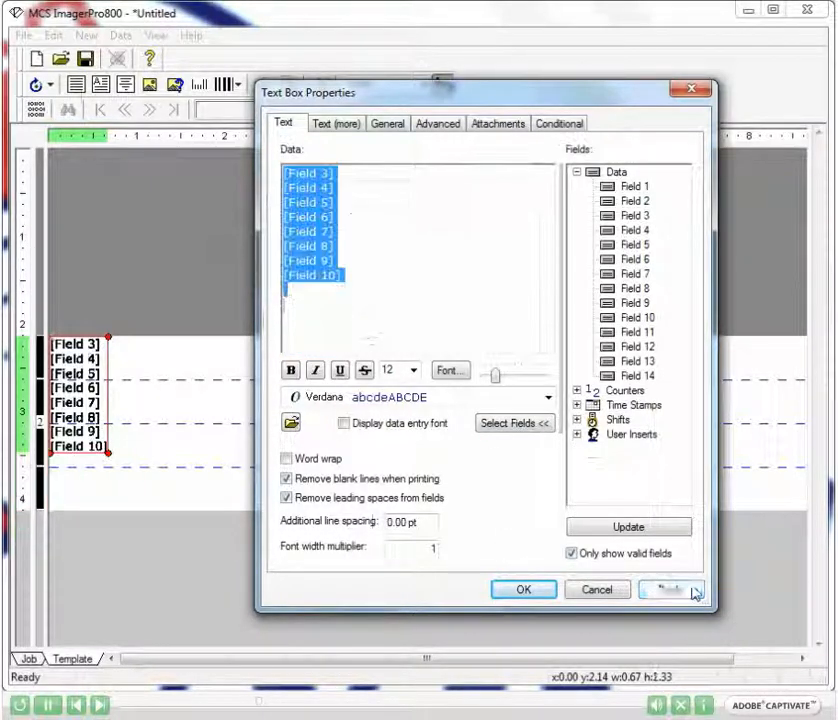
click(524, 589)
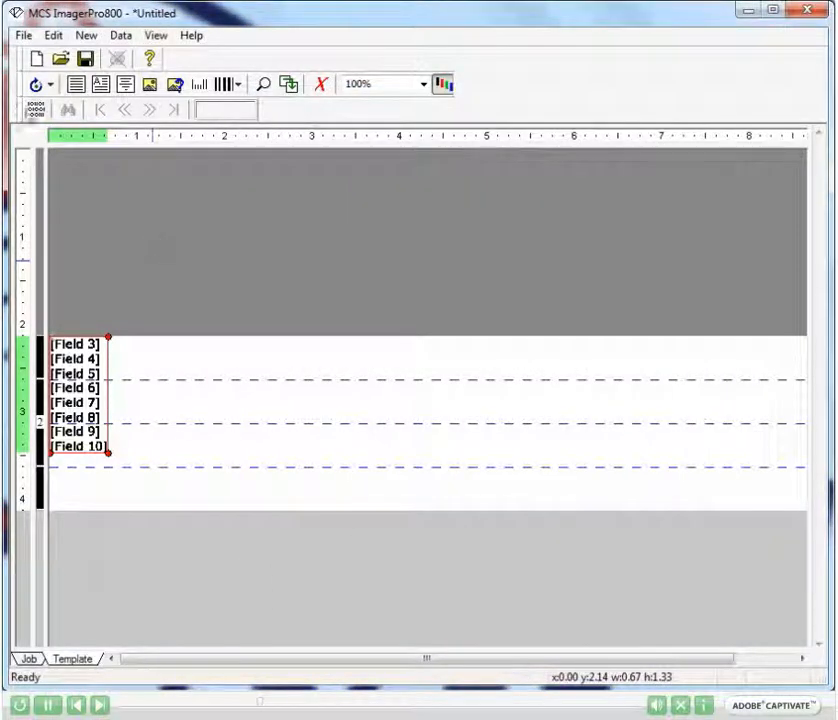
- Show the actual record data in the template and move the address text box to about x 3.80, y 2.63
click(36, 111)
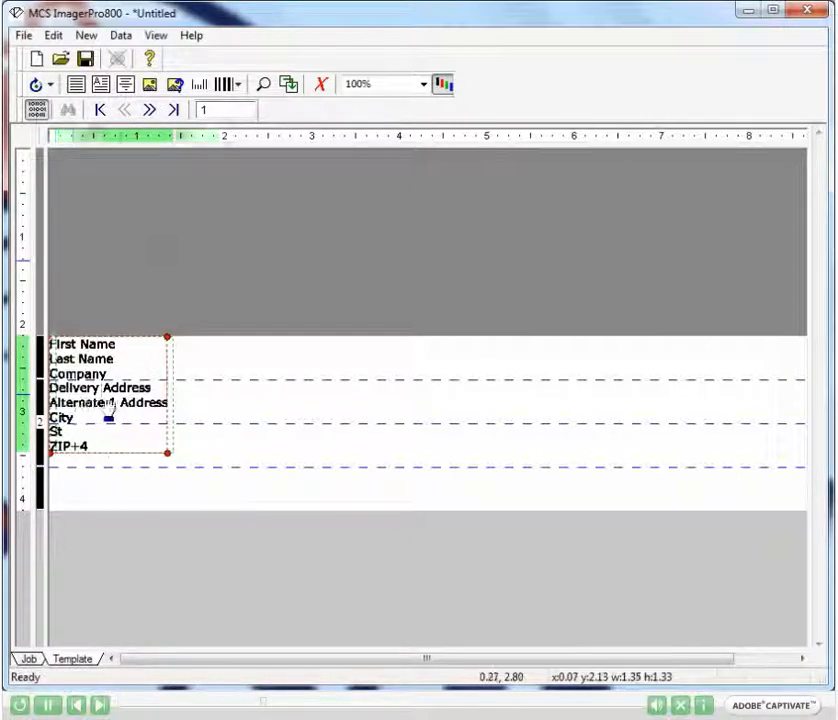
drag(108, 405, 413, 452)
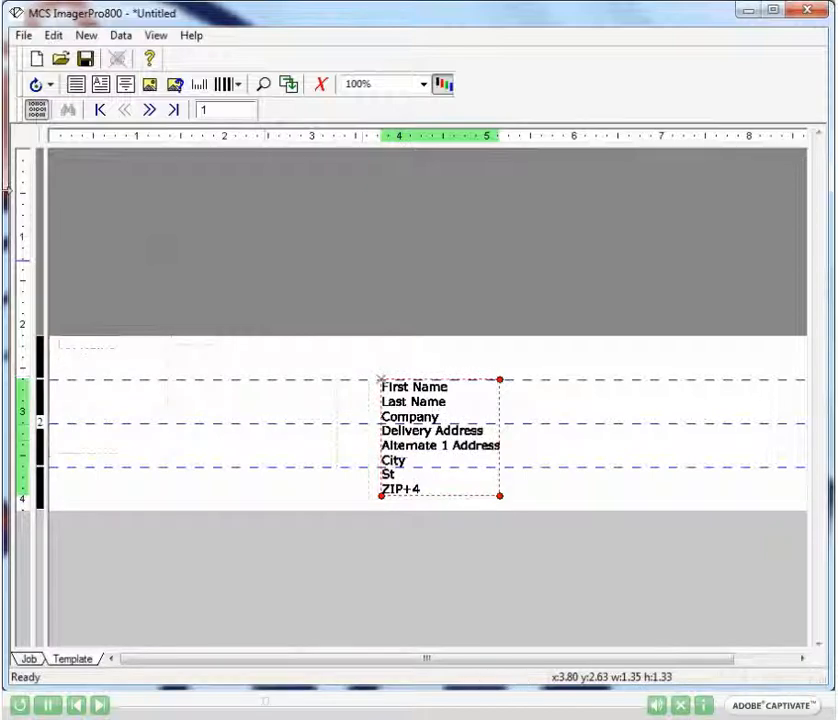
click(2, 212)
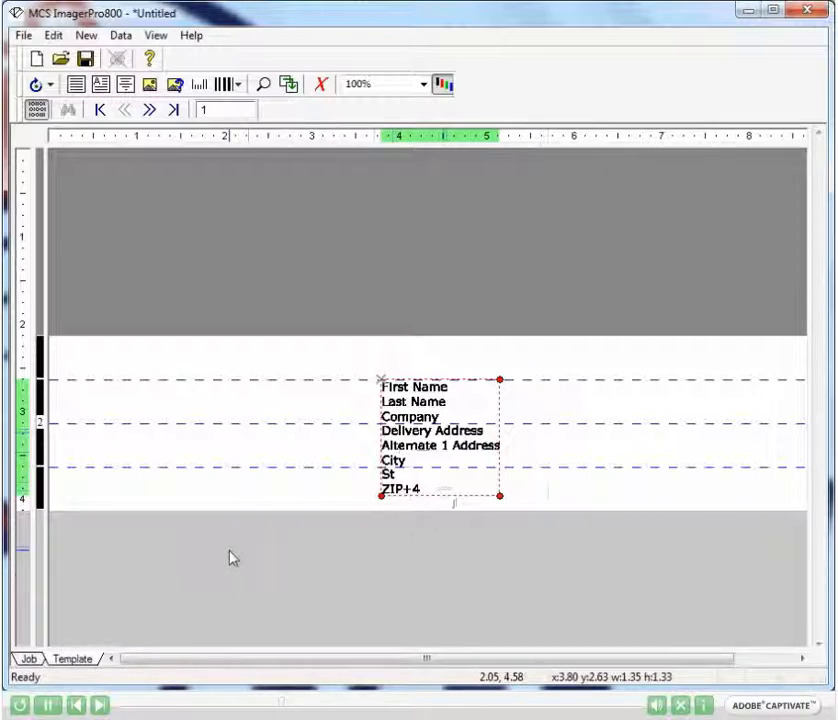
- Rearrange the address text box data so Field 3 and Field 4 share a line and the last line reads "[Field 8], [Field 9] [Field 10]"
double_click(402, 432)
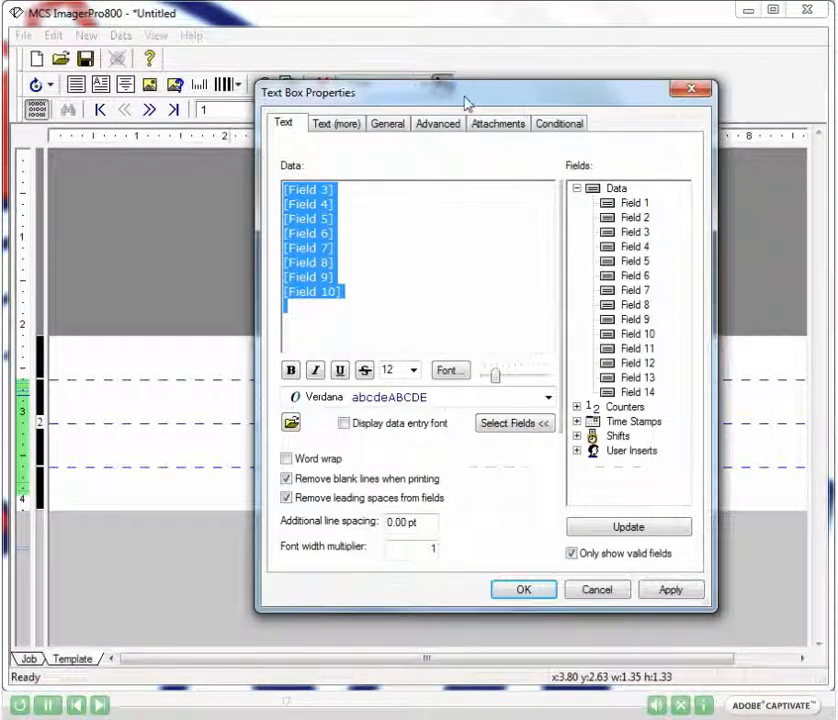
drag(467, 99, 739, 112)
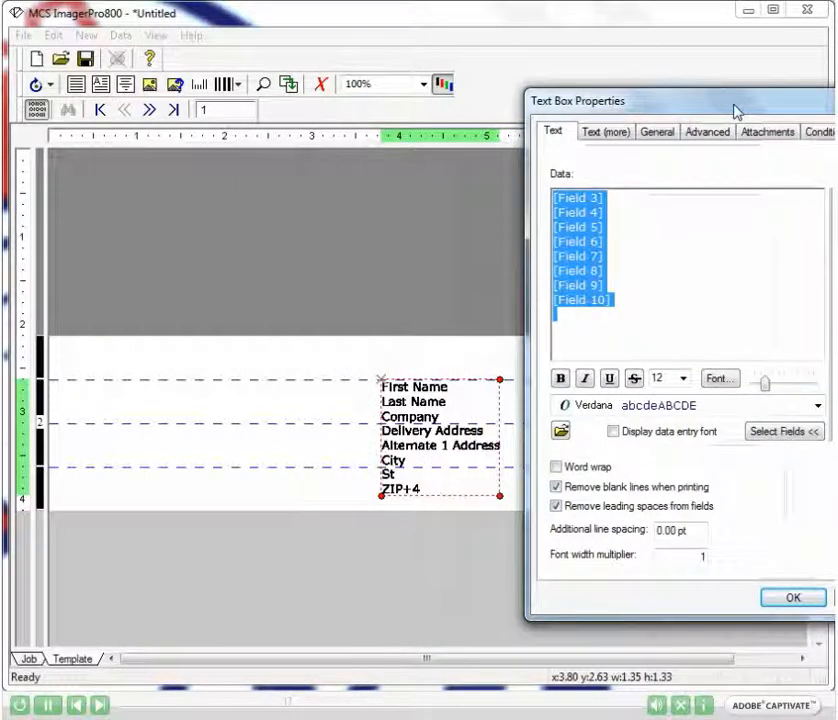
click(610, 198)
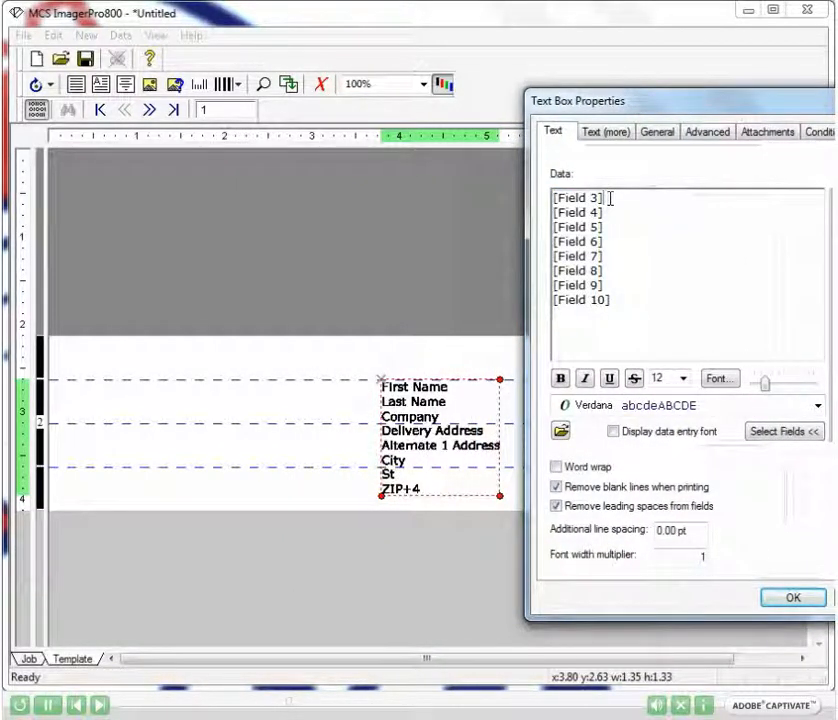
key(Delete)
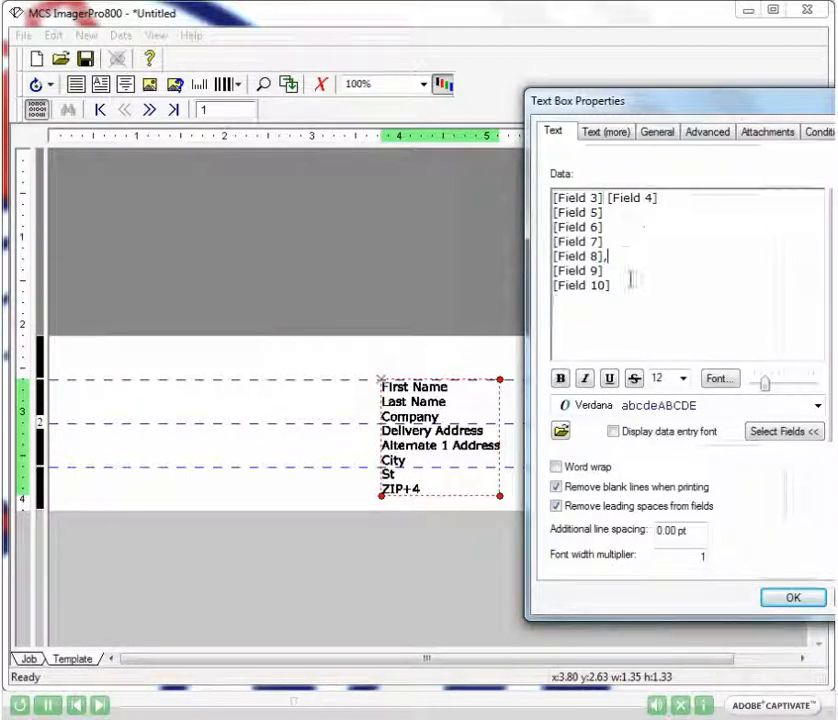
key(BackSpace)
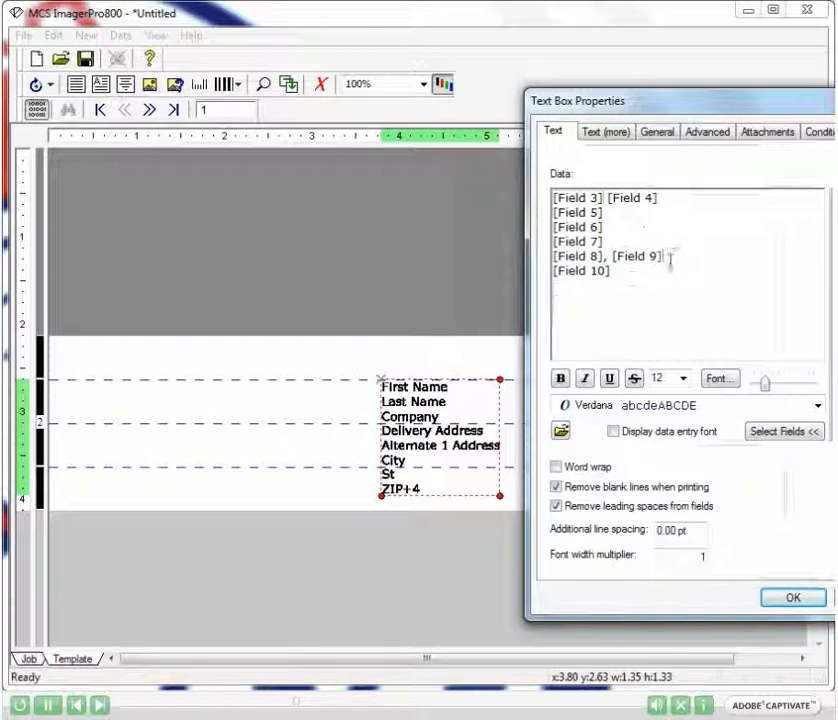
key(Delete)
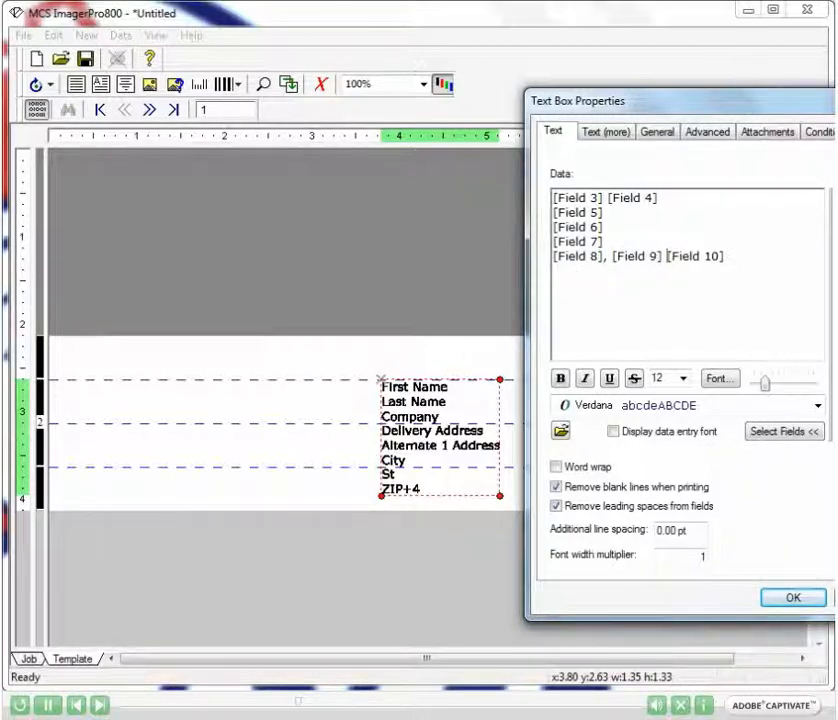
key(ctrl+a)
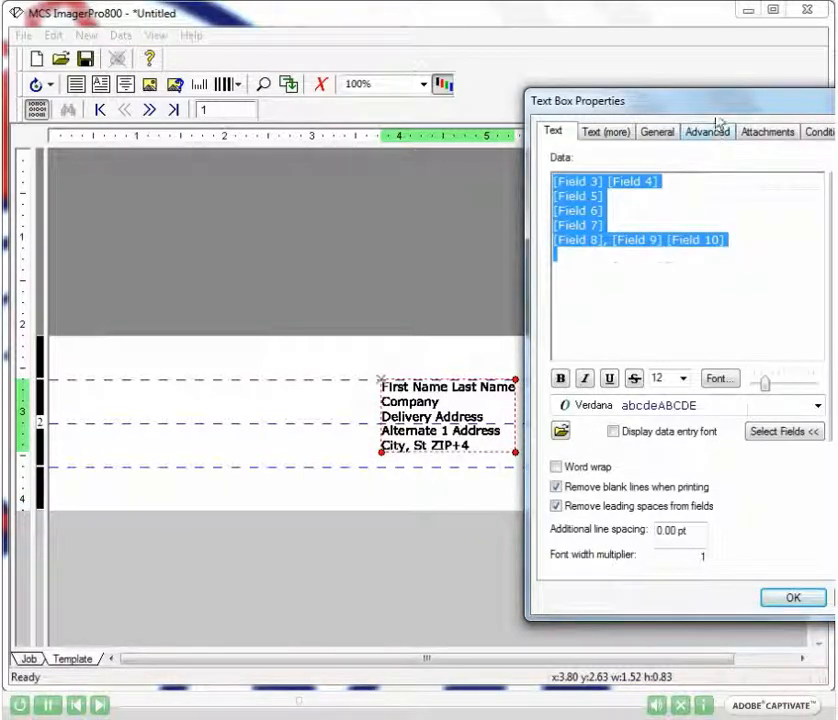
drag(717, 115, 545, 96)
click(637, 580)
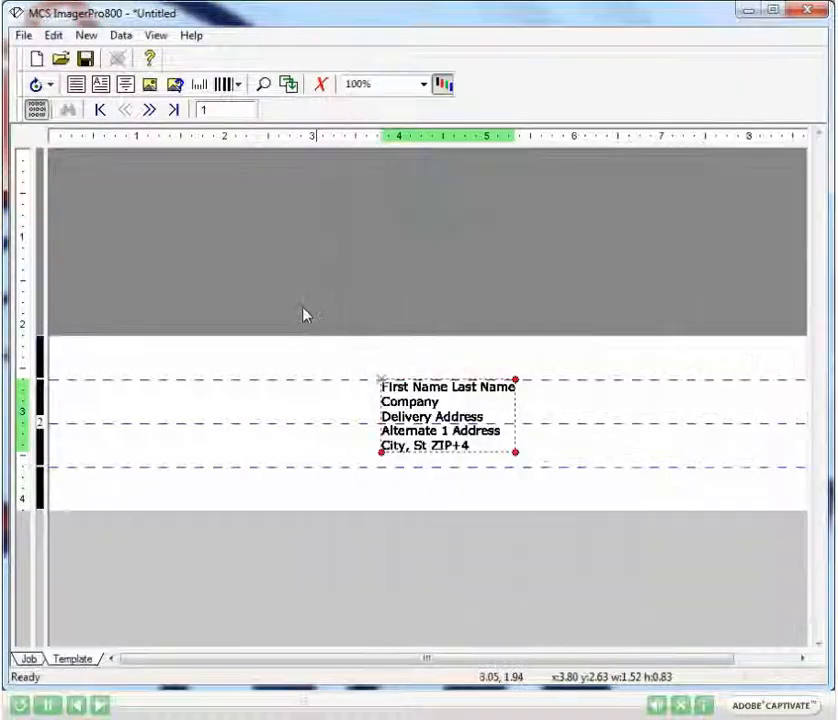
- Page forward through the data records up to record 27 to check how the address block fits each one
click(151, 111)
click(151, 111)
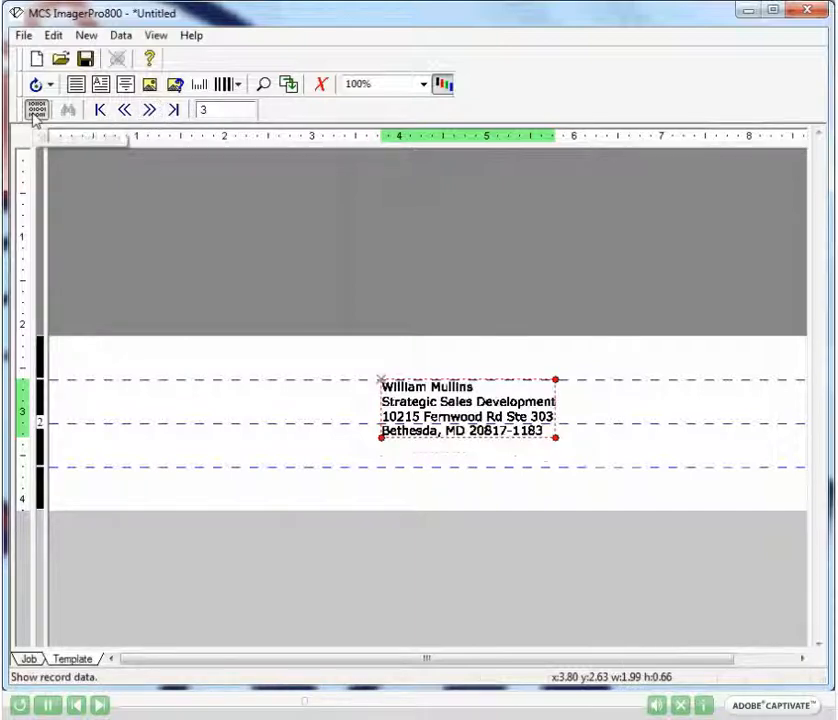
click(151, 111)
click(151, 111)
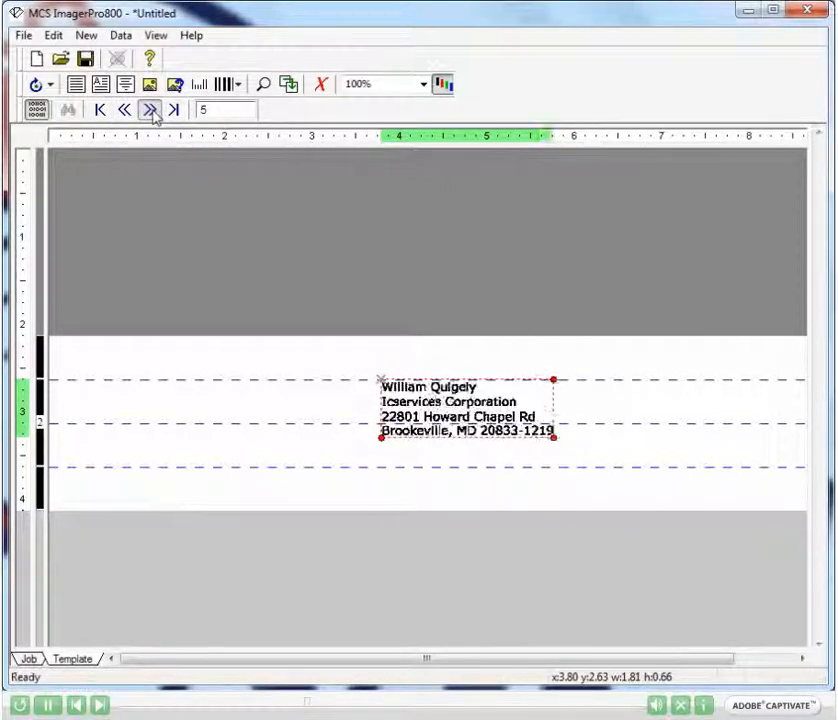
click(151, 111)
click(151, 111)
click(151, 111)
click(151, 111)
click(151, 111)
click(151, 111)
click(151, 111)
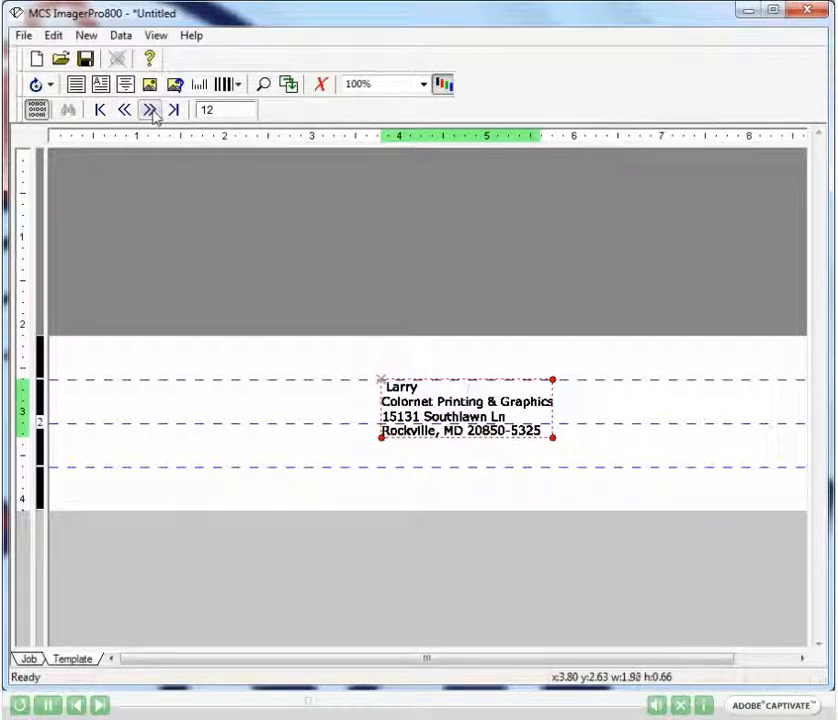
click(151, 111)
click(151, 111)
click(151, 111)
click(151, 111)
click(151, 111)
click(151, 111)
click(151, 111)
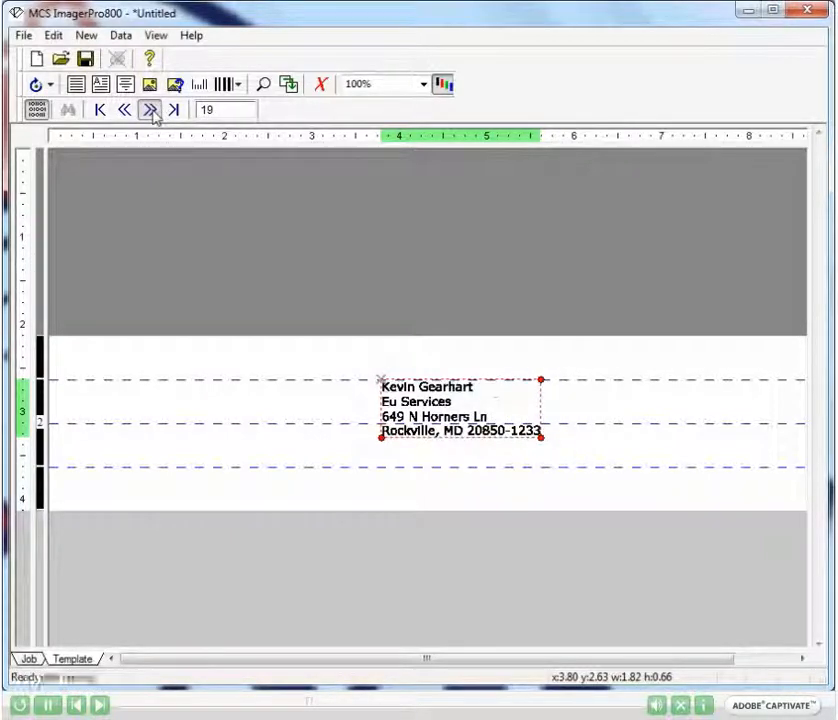
click(151, 111)
click(151, 111)
click(151, 111)
click(151, 111)
click(151, 111)
click(151, 111)
click(151, 111)
click(151, 111)
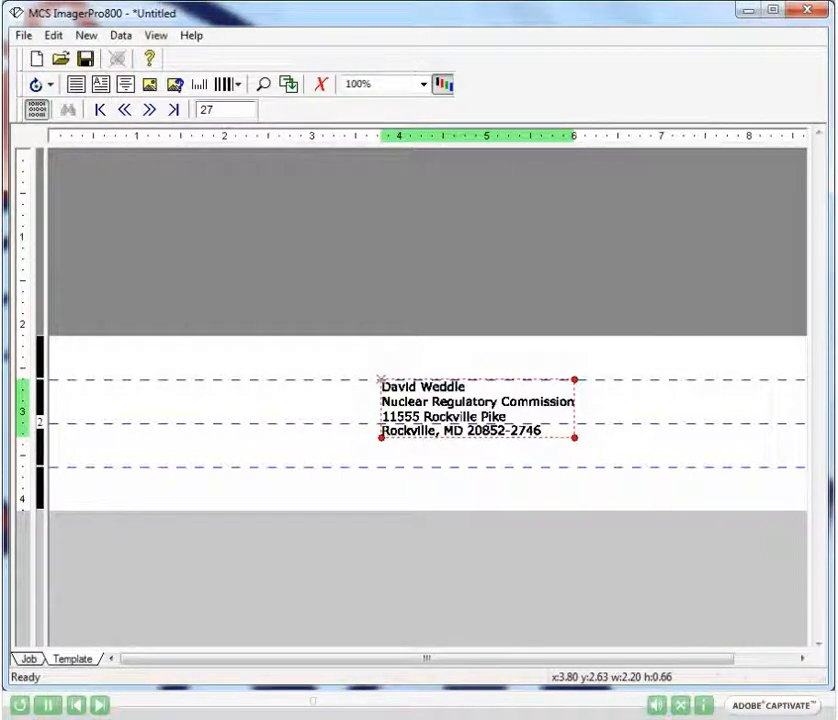
- Open the address text box's font settings and apply Tahoma as the font
double_click(463, 416)
drag(440, 82, 147, 41)
drag(461, 532, 366, 528)
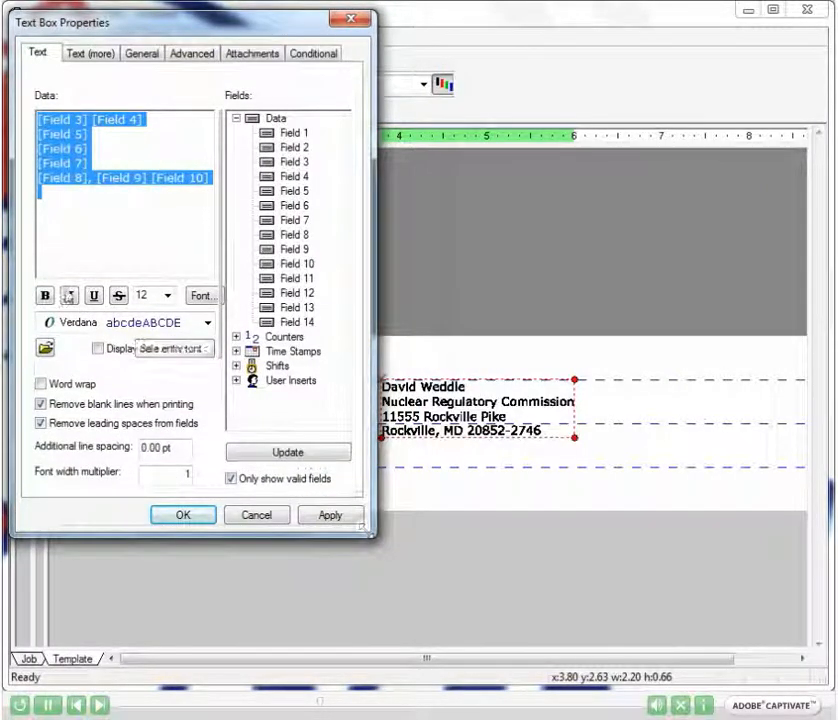
click(199, 298)
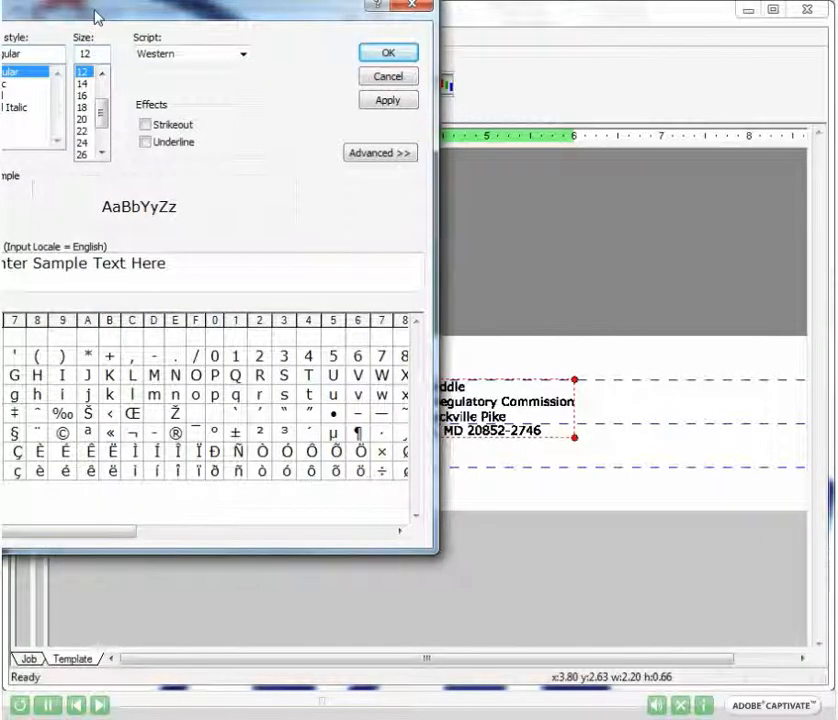
drag(100, 18, 267, 32)
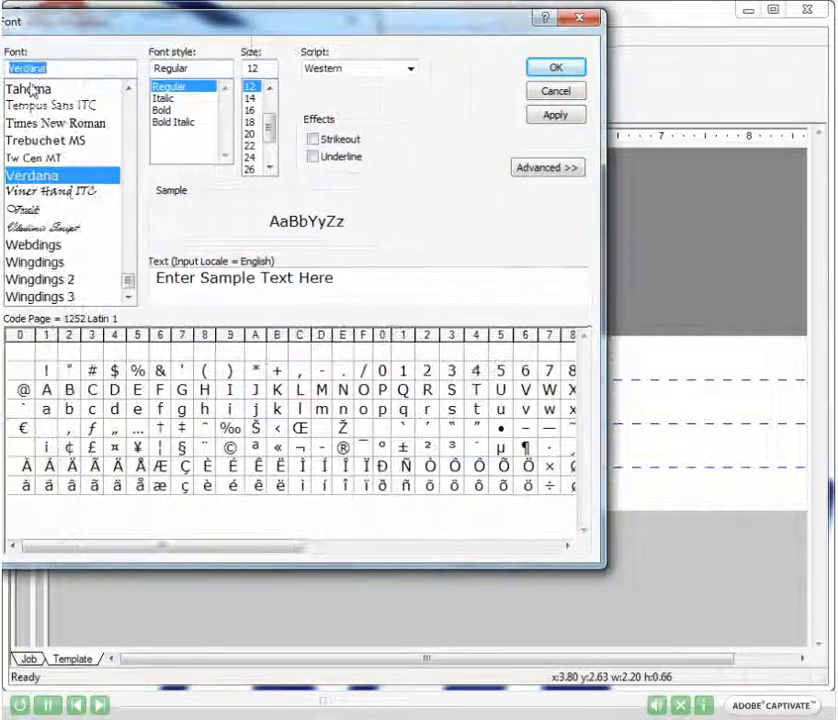
click(30, 88)
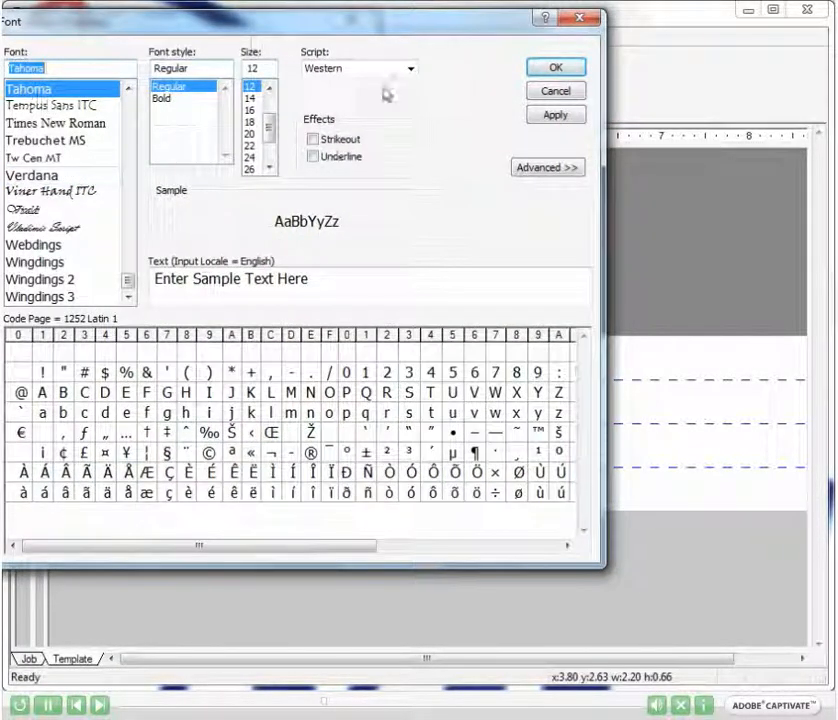
click(558, 117)
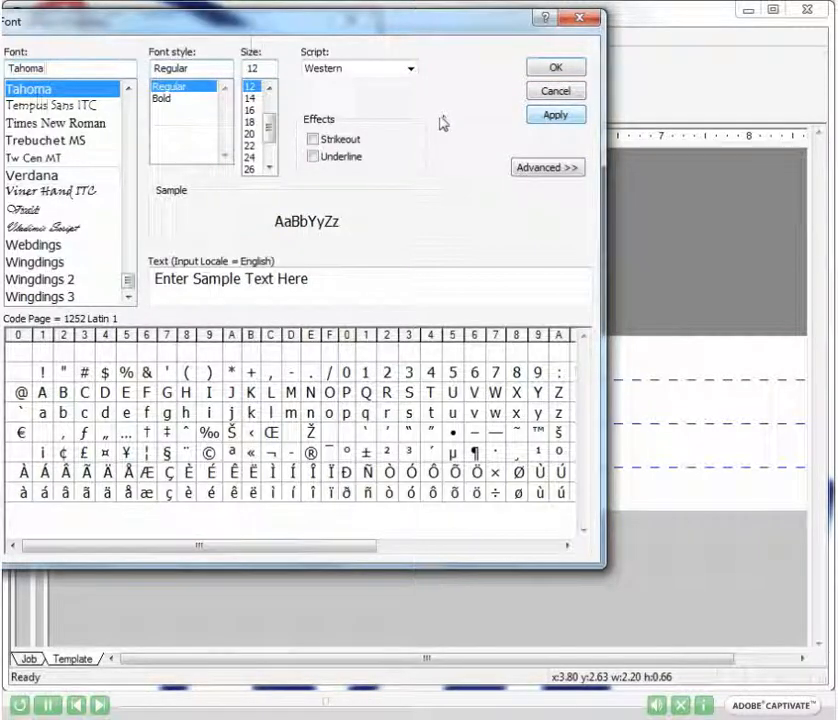
drag(455, 31, 494, 31)
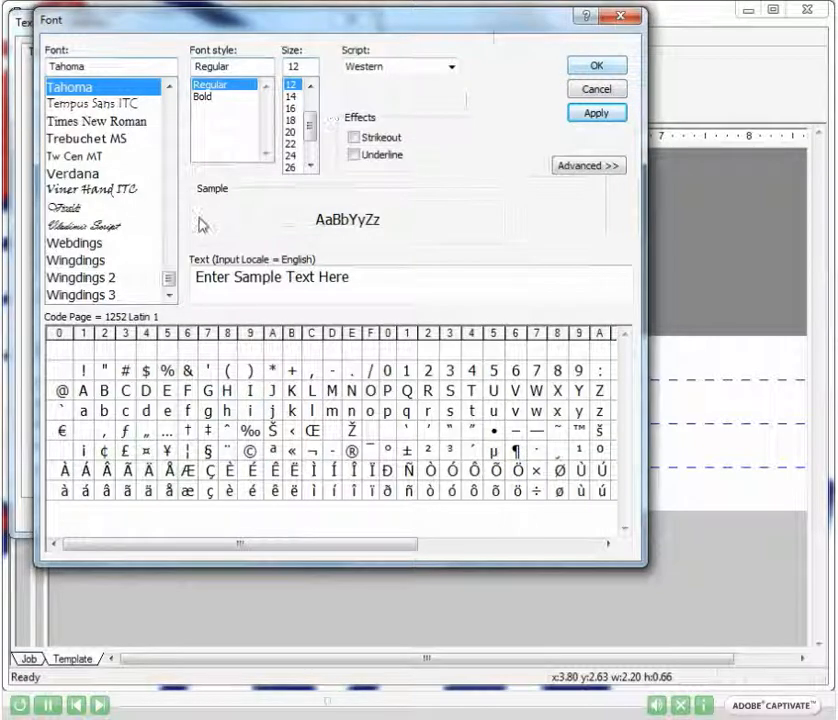
- Change the address text box's font to Courier New and apply it to the template
drag(167, 280, 172, 166)
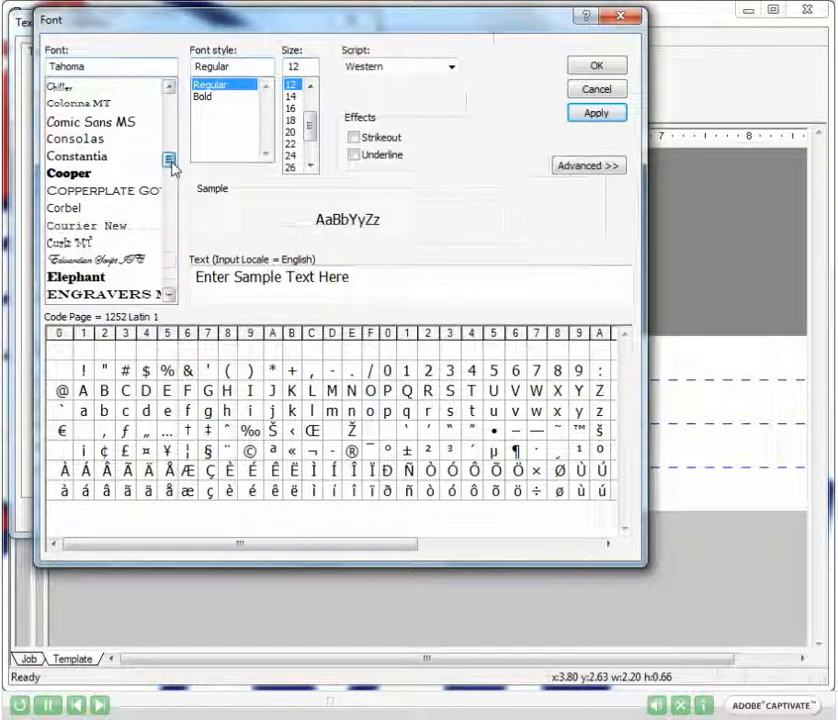
click(112, 226)
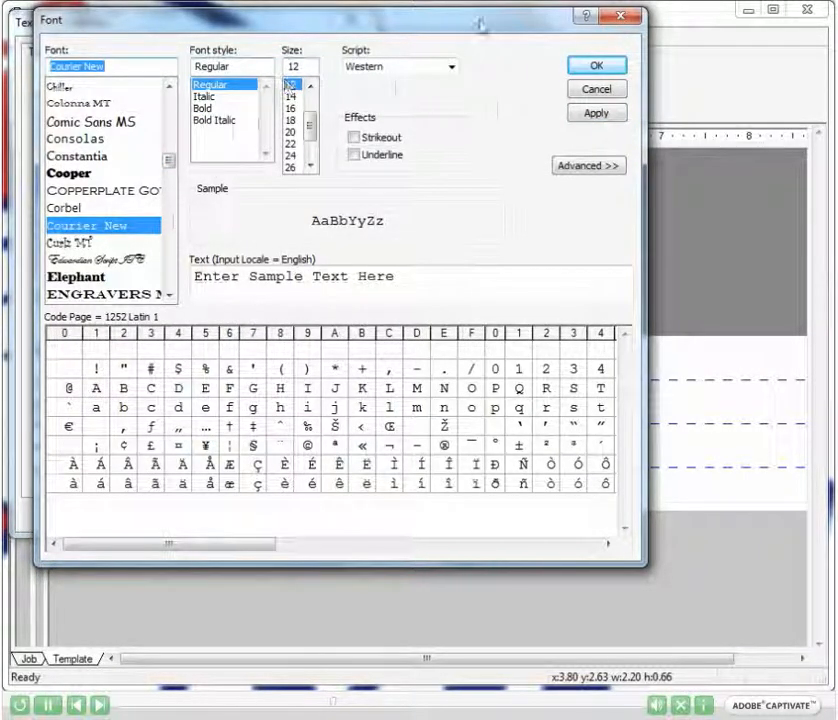
click(612, 115)
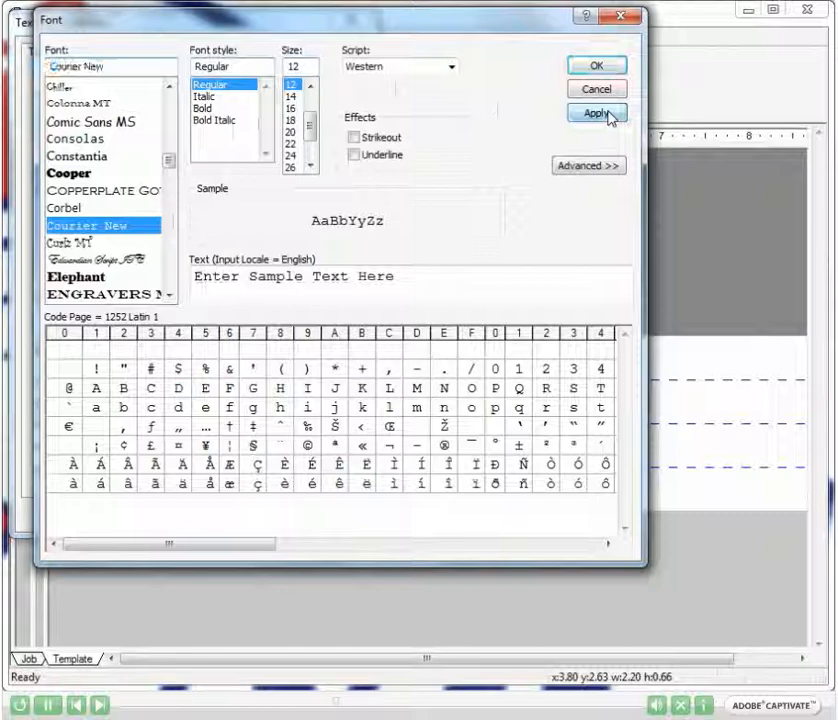
click(588, 64)
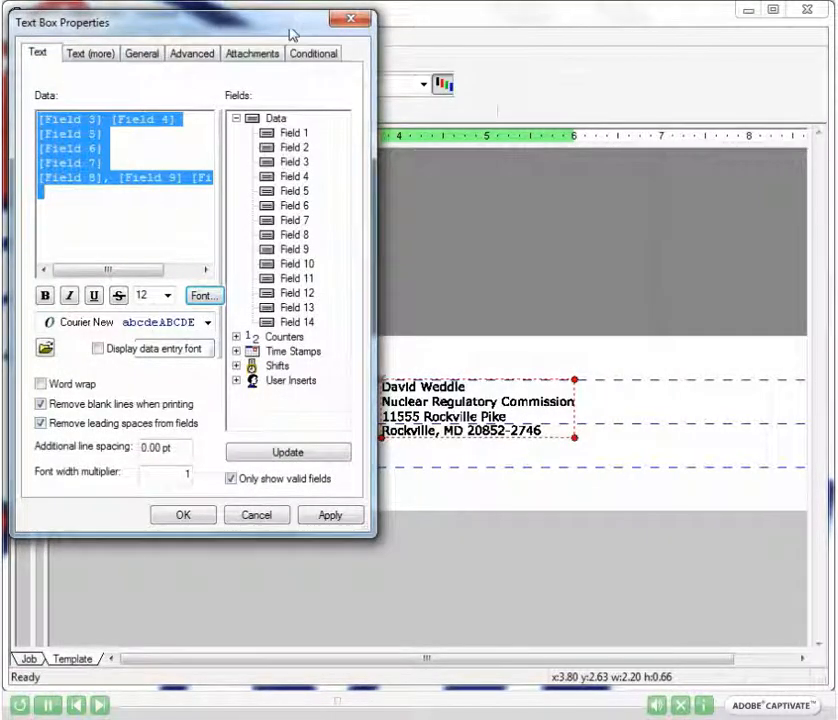
click(341, 514)
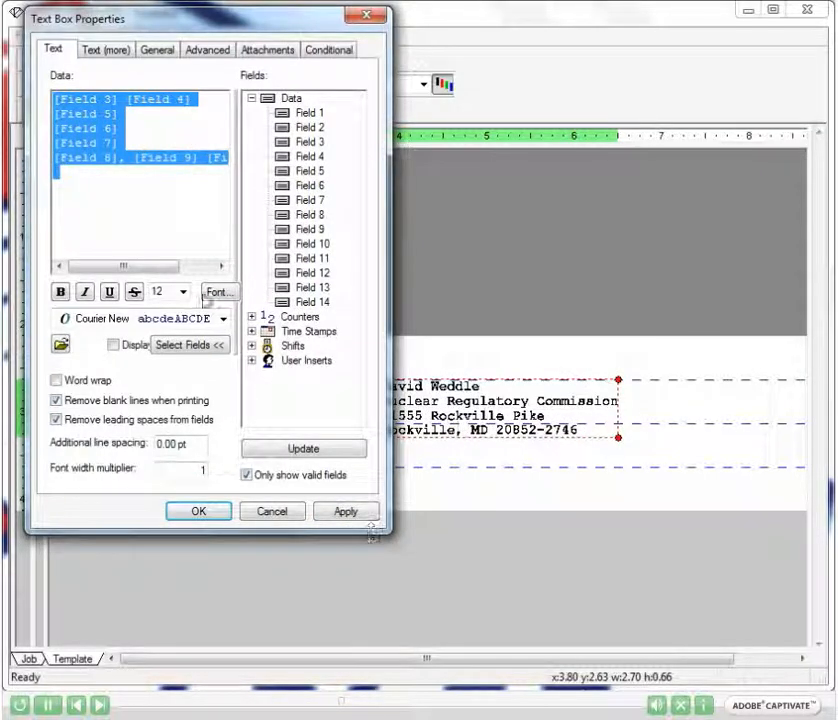
- Look at the list of available fonts, and try word wrap on the text box before turning it back off
click(225, 318)
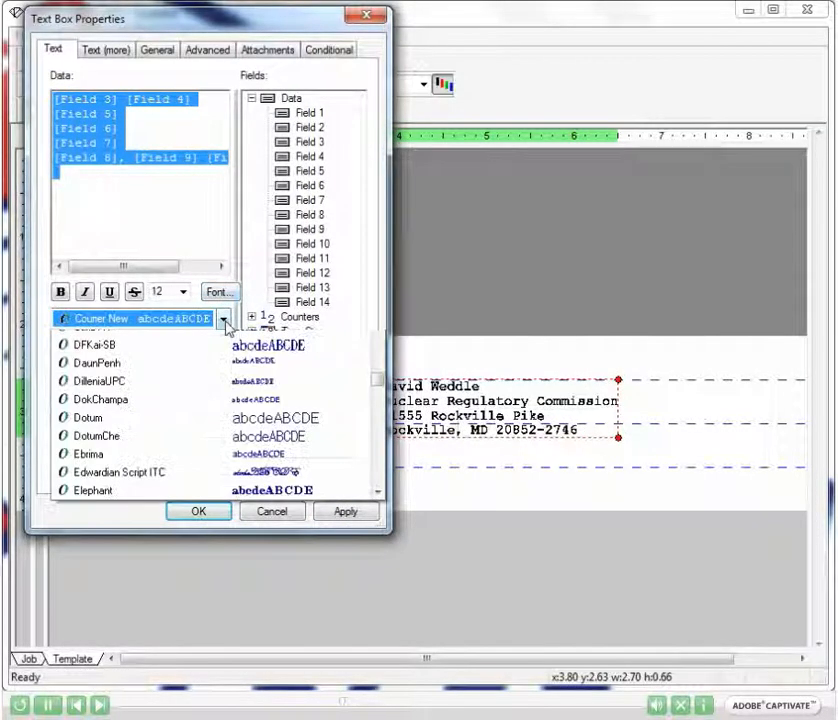
click(225, 318)
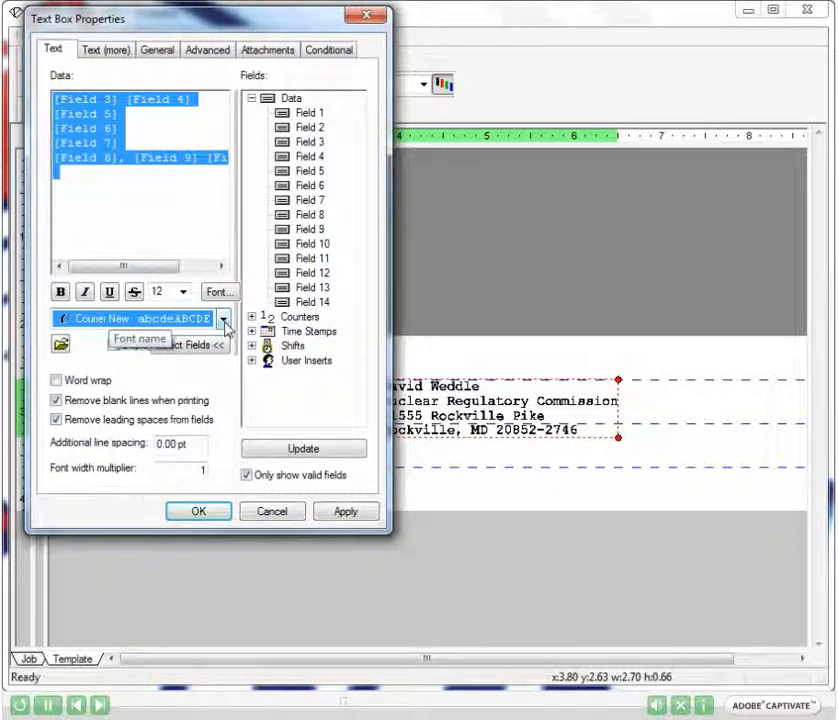
click(57, 382)
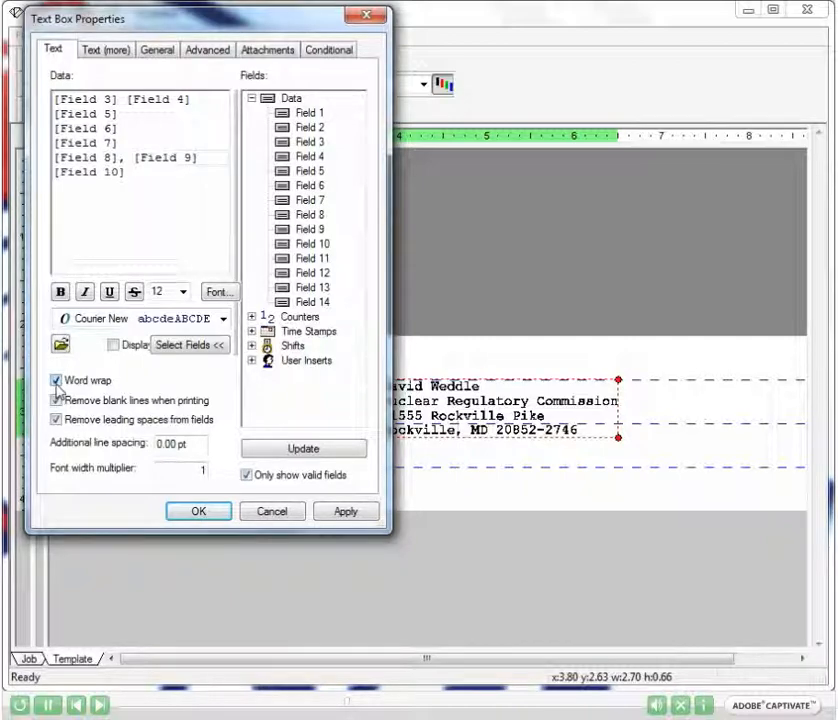
click(57, 382)
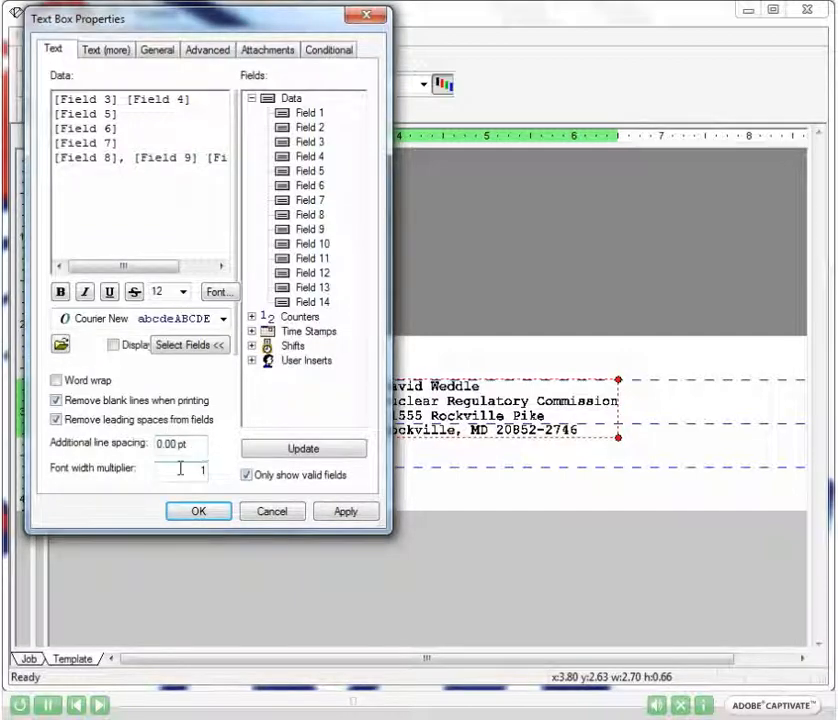
- Try a font width multiplier of 3 on the address text and set it back to 1
drag(180, 468, 214, 470)
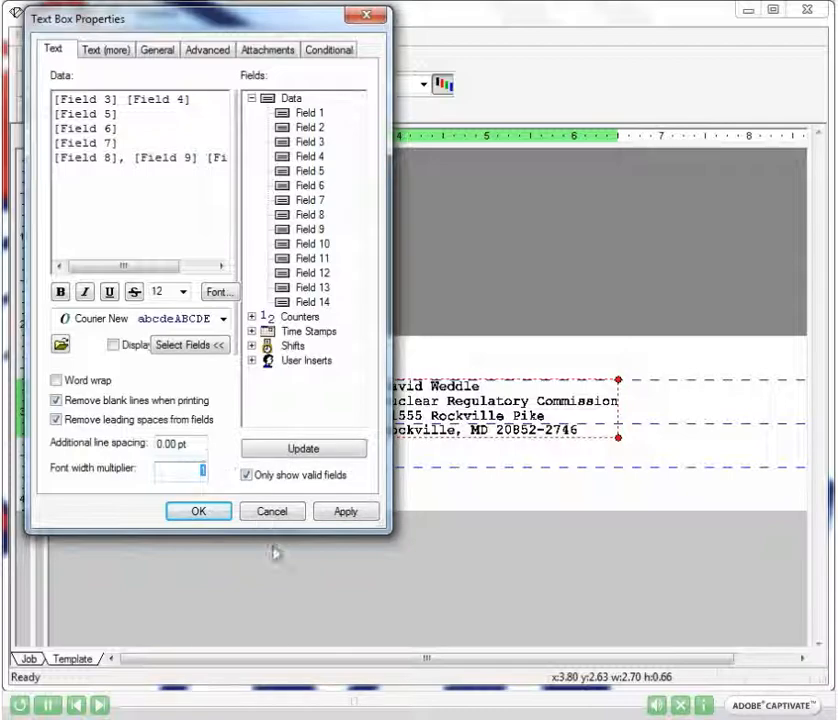
text(3)
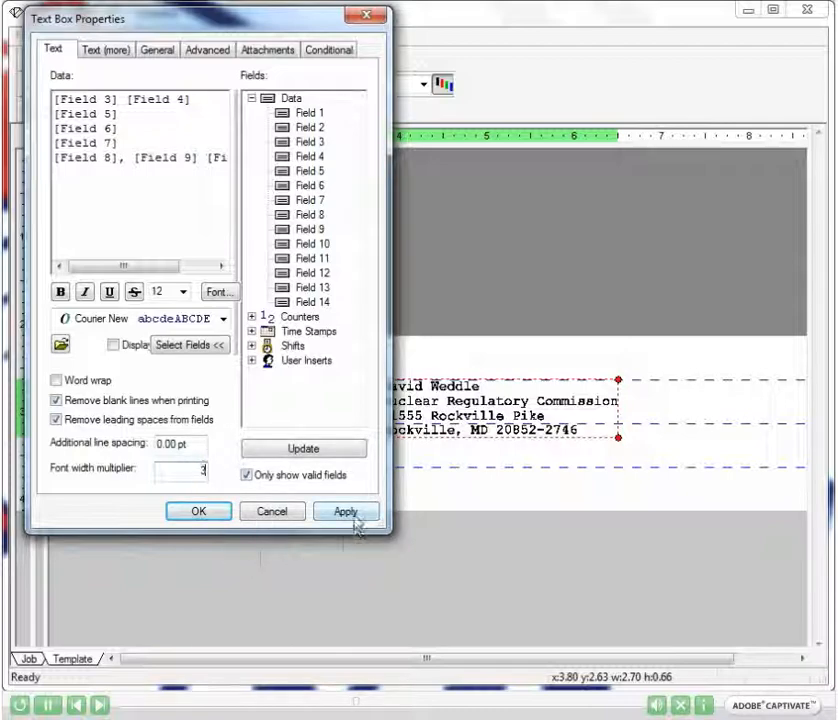
click(356, 512)
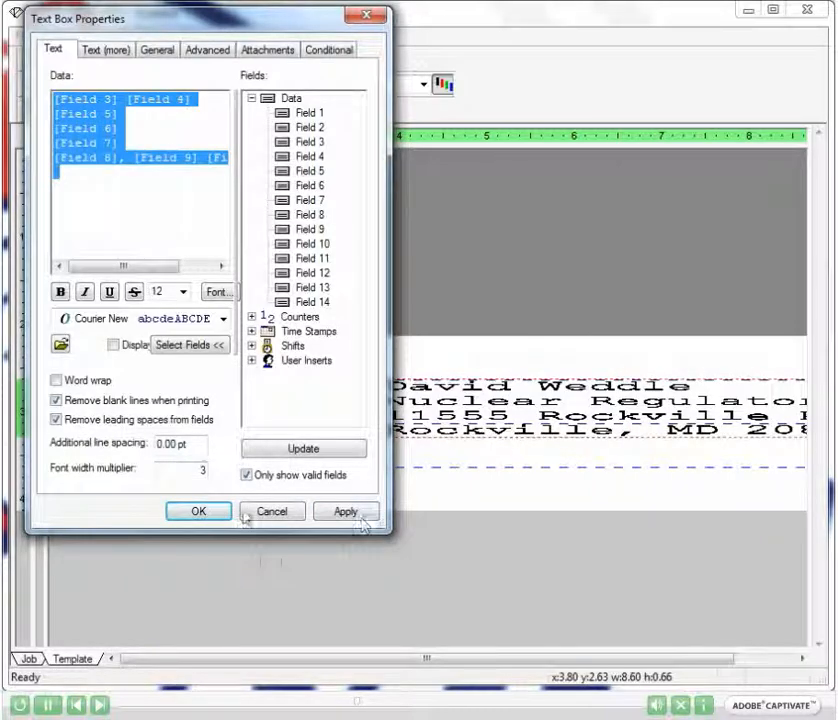
double_click(205, 467)
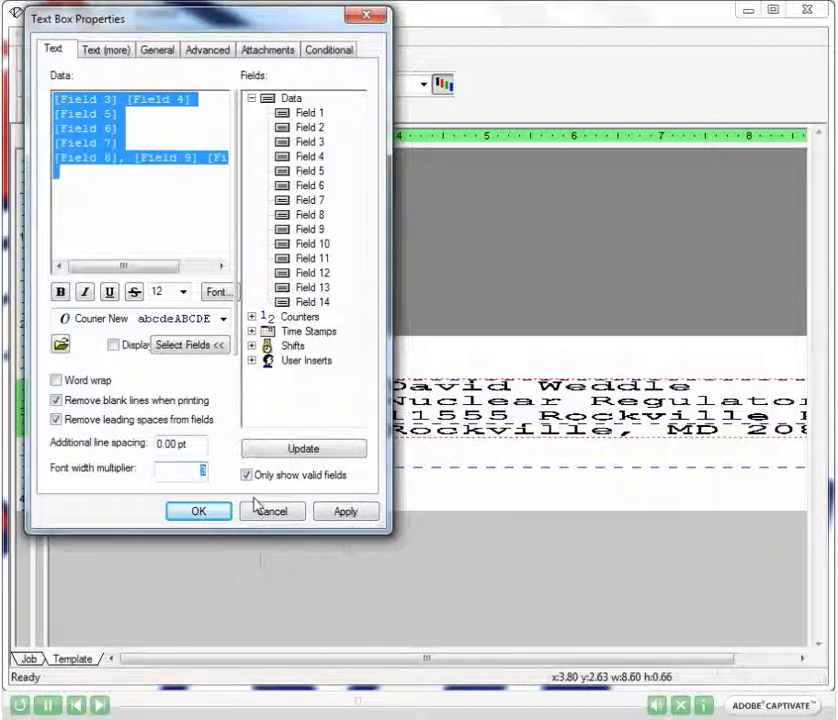
text(1)
click(345, 512)
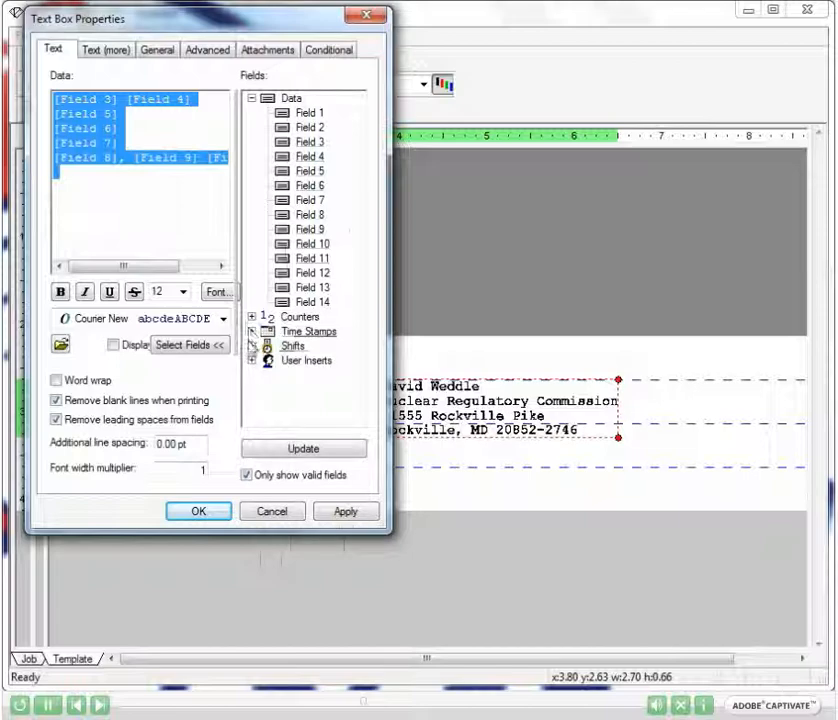
- Turn on extended height fonts for the address text box, keeping Clip text on, and apply the change
click(113, 55)
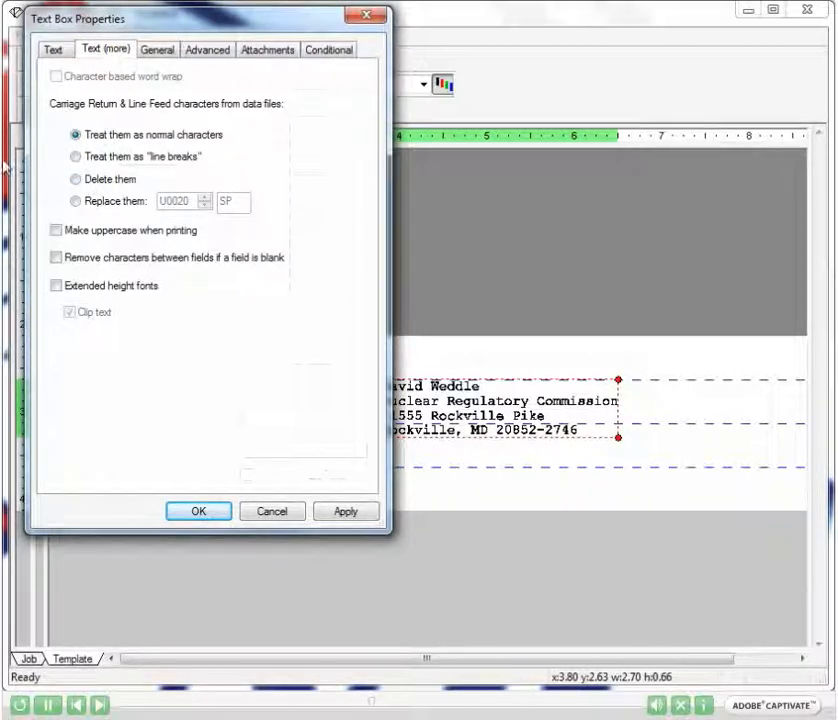
click(55, 231)
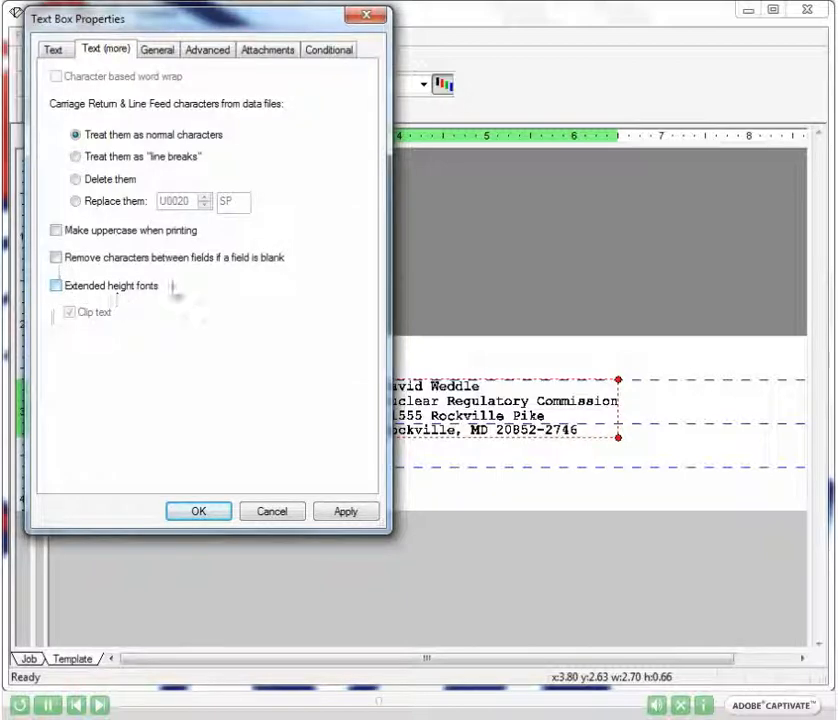
click(56, 285)
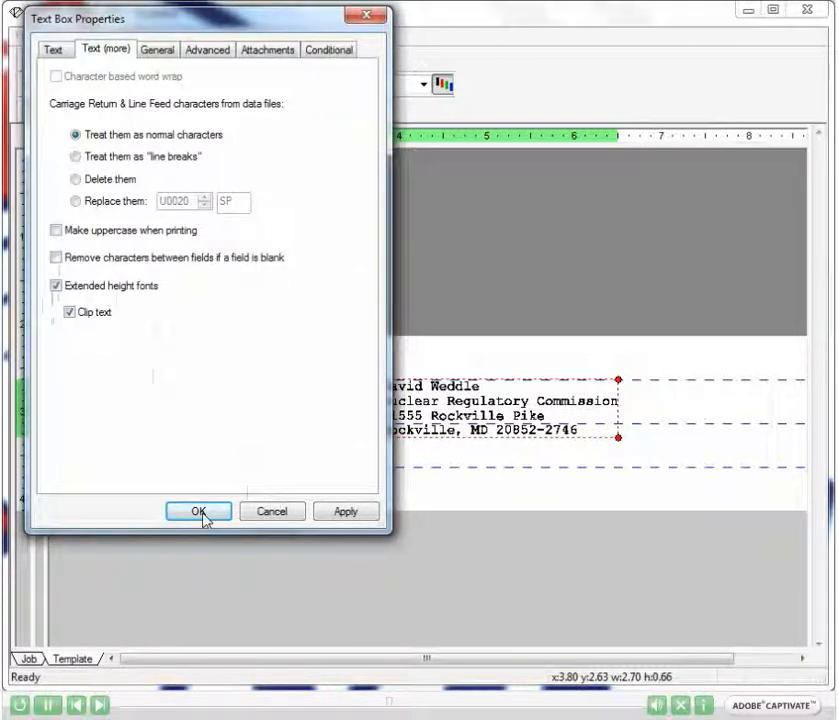
click(341, 511)
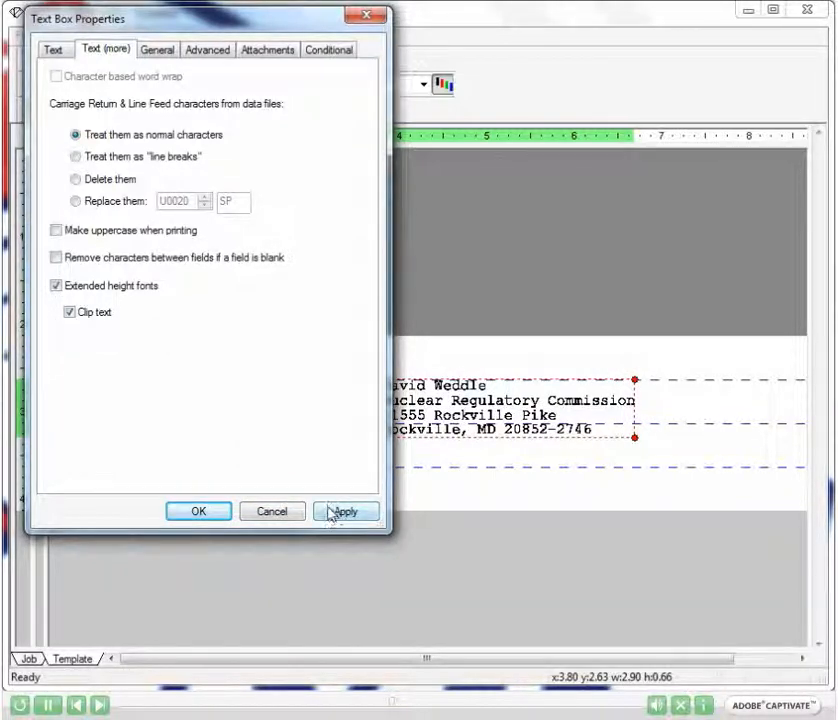
- Try rotating the address text box by 45 degrees and set its rotation back to 0
click(156, 52)
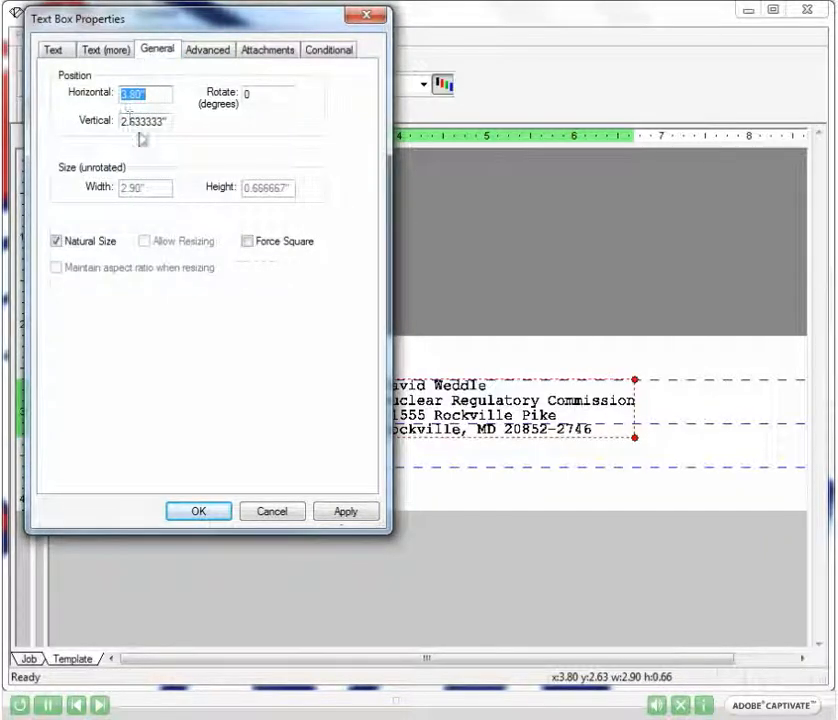
drag(256, 93, 217, 102)
text(45)
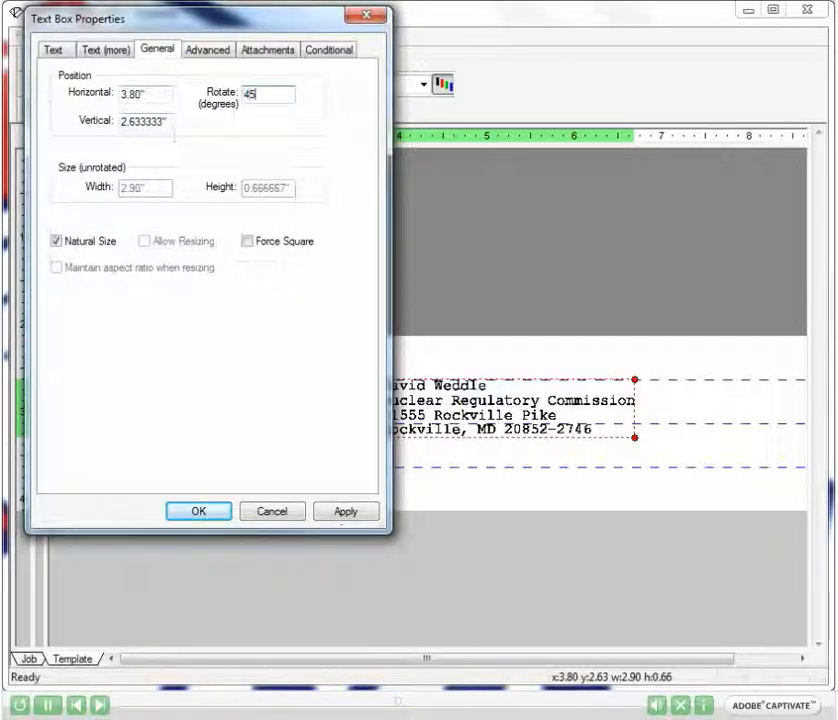
click(337, 516)
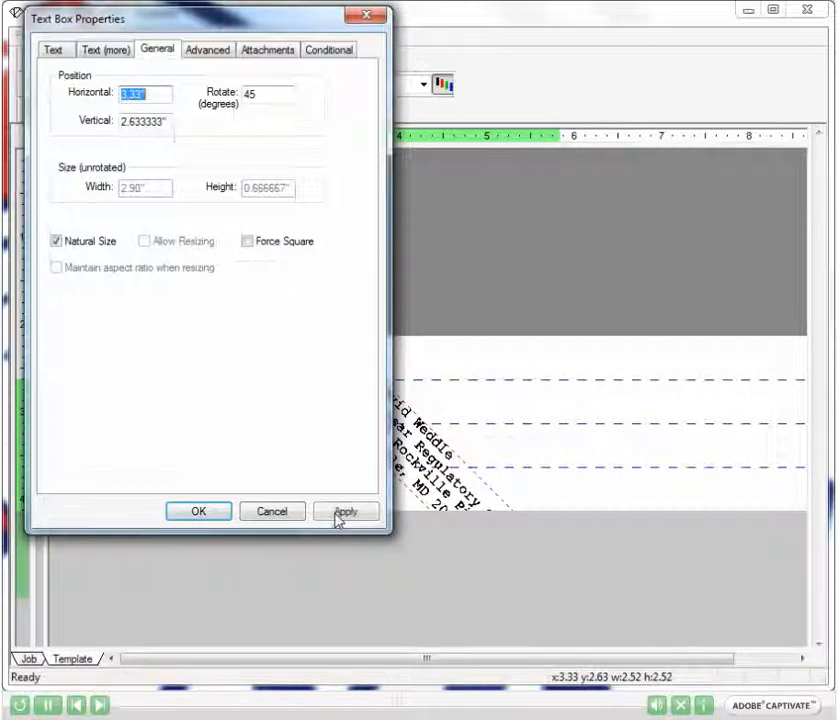
drag(271, 92, 160, 121)
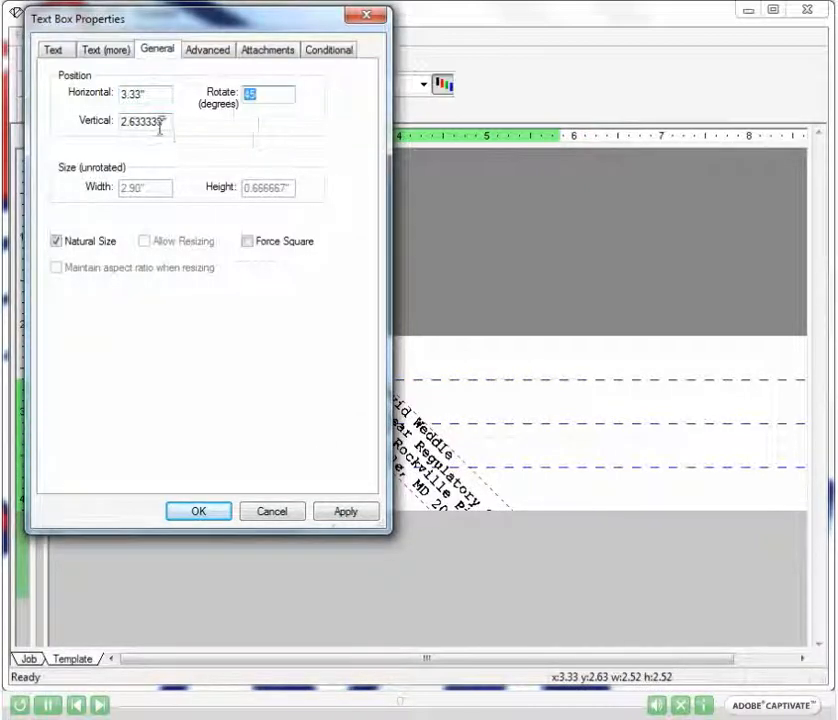
text(0)
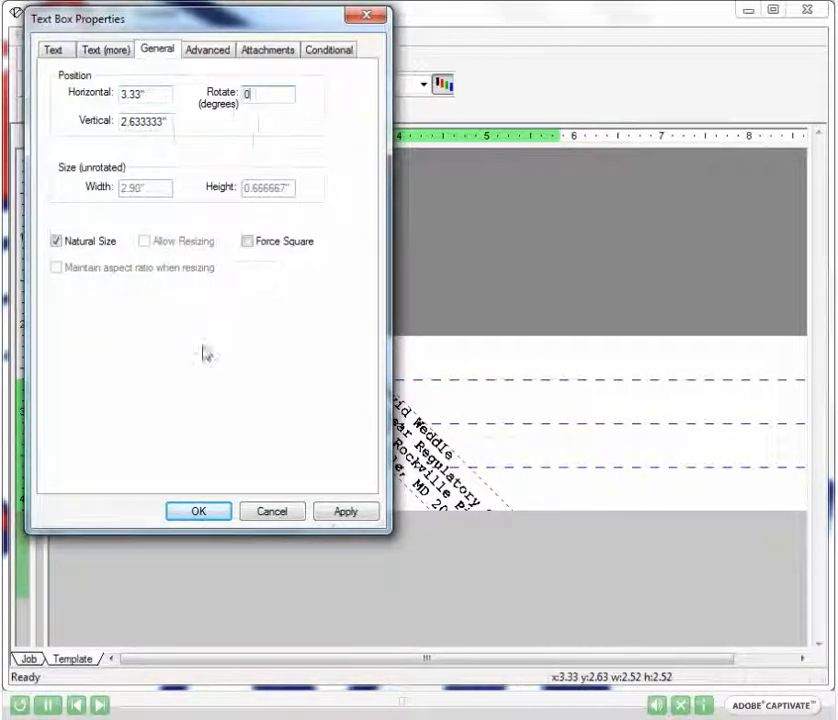
click(217, 508)
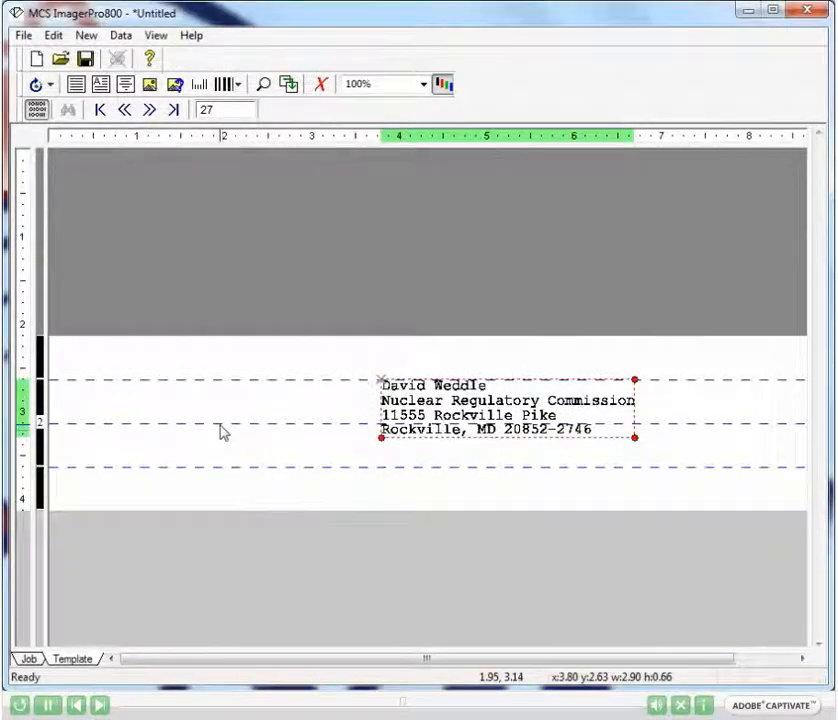
- Look over the address text box's attachment options and enable its Conditional setting with the Equal condition, leaving source and value blank
double_click(388, 402)
click(492, 128)
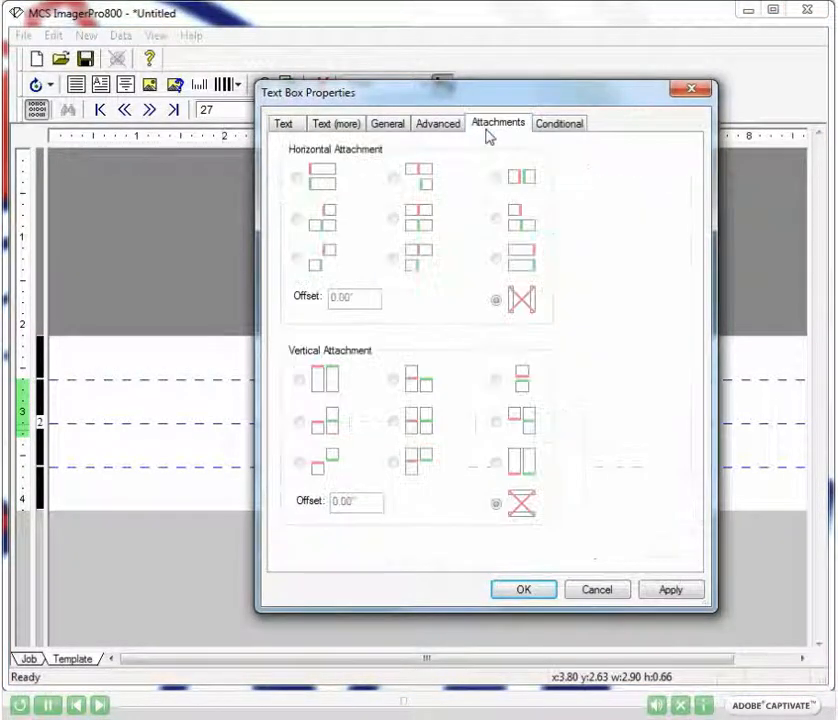
click(539, 126)
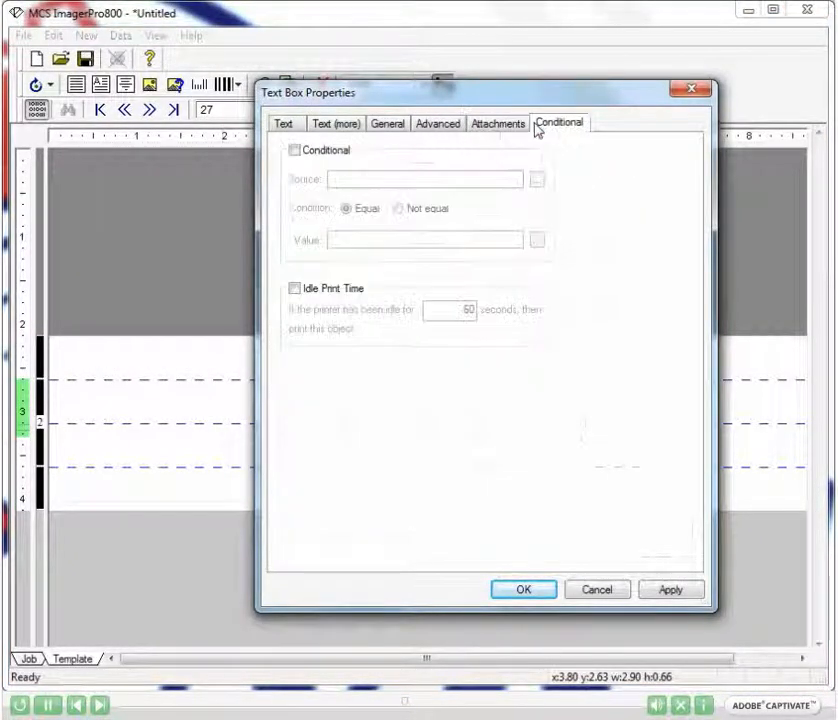
click(294, 150)
click(337, 181)
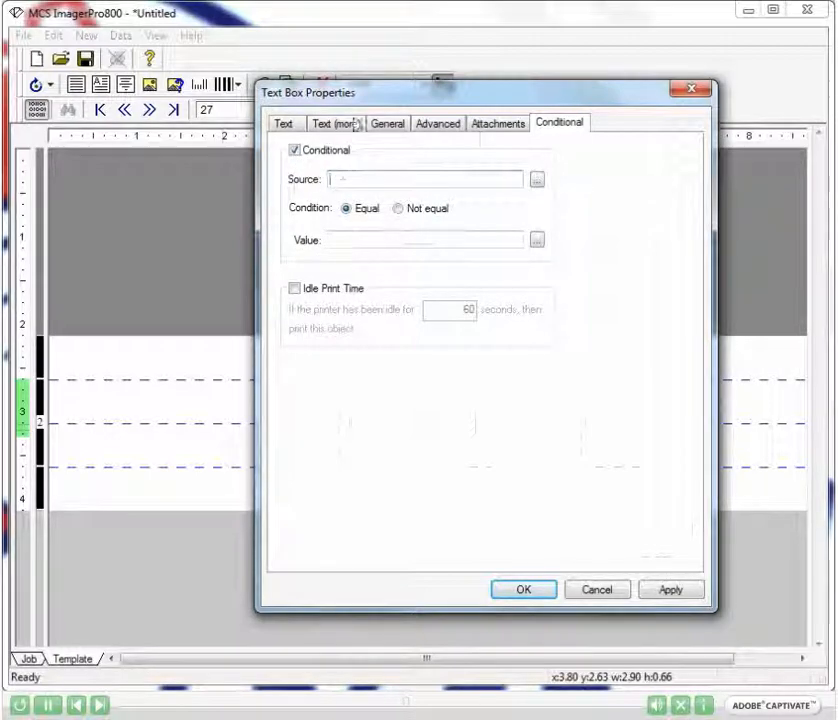
drag(367, 97, 117, 63)
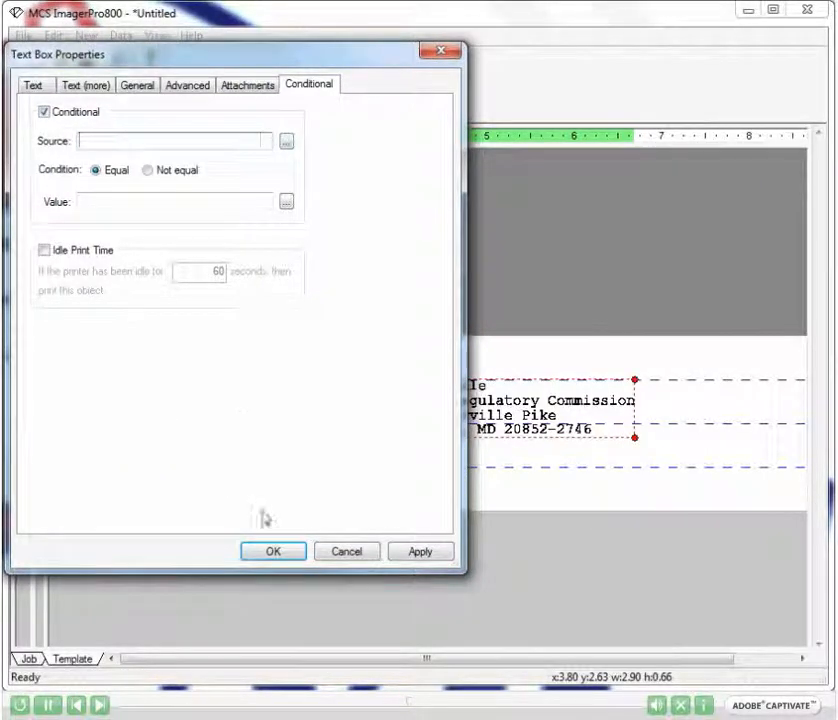
click(293, 553)
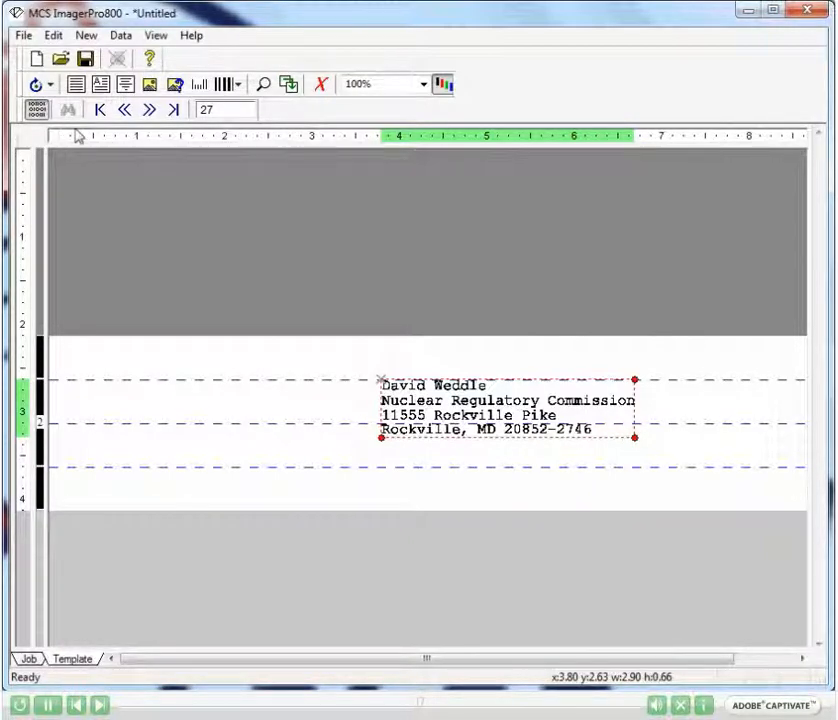
- Add an Intelligent Mail barcode to the template and set its data source to Field 1
click(239, 88)
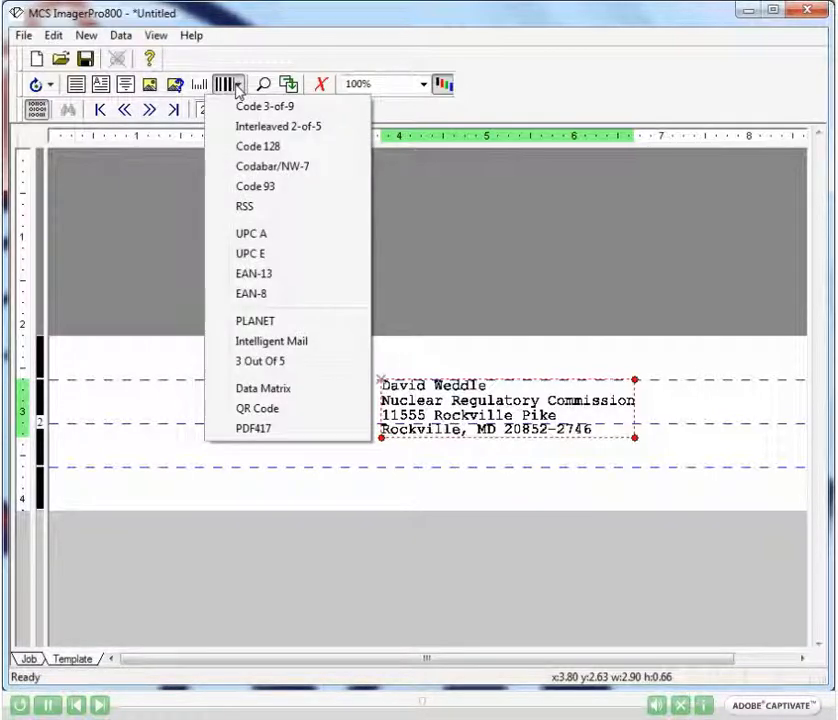
click(264, 344)
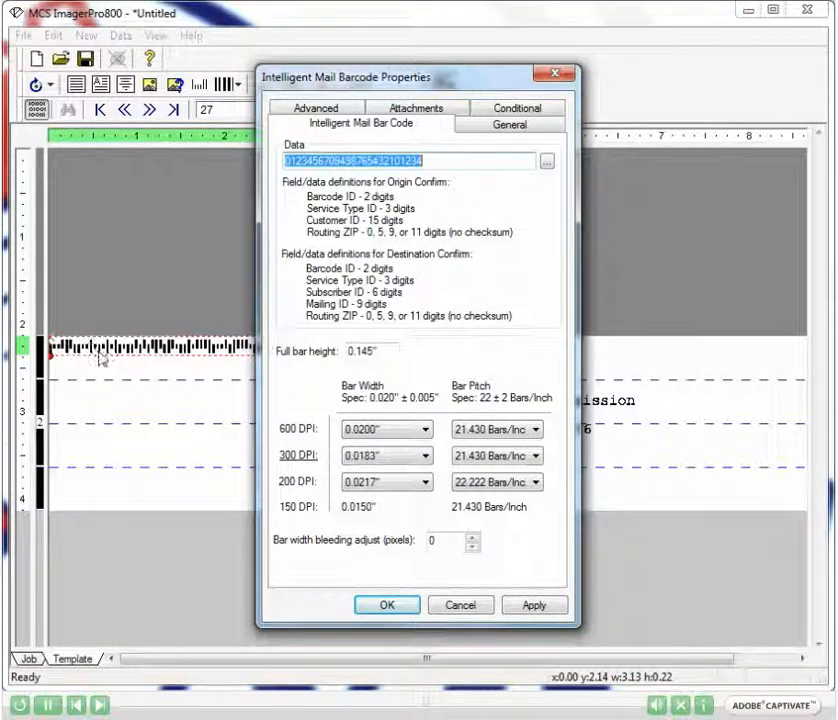
click(430, 161)
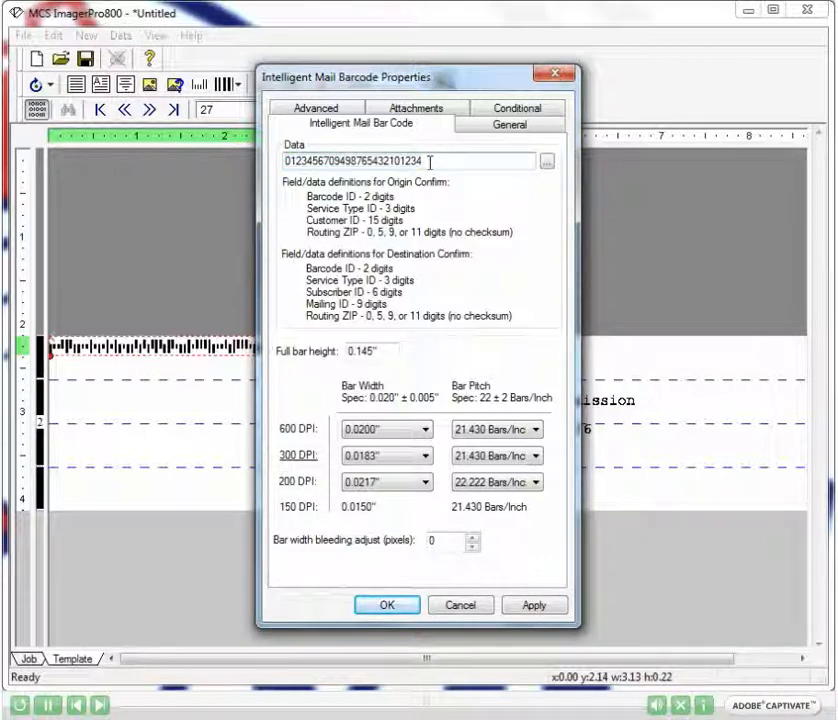
key(shift+Home)
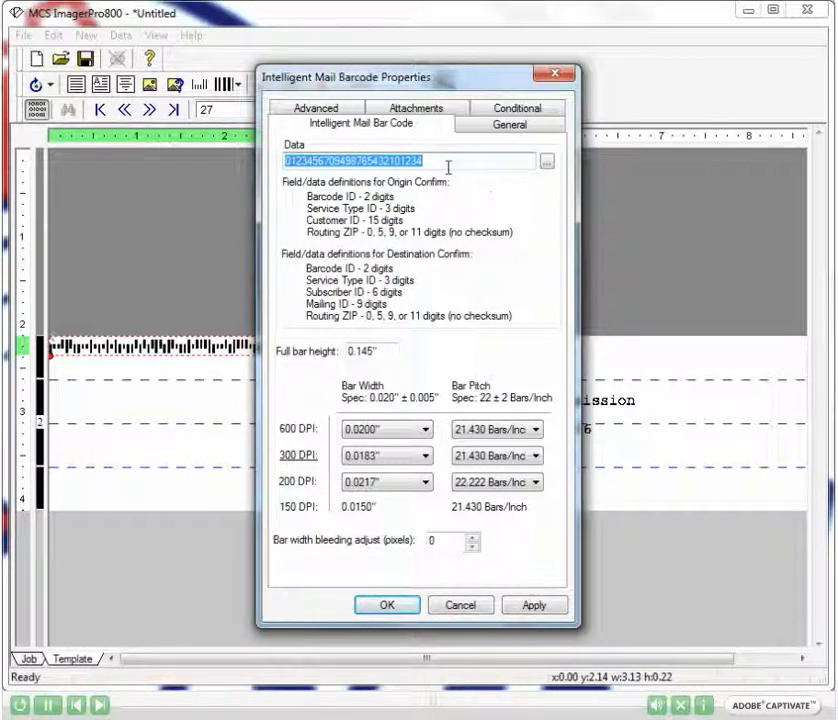
click(548, 161)
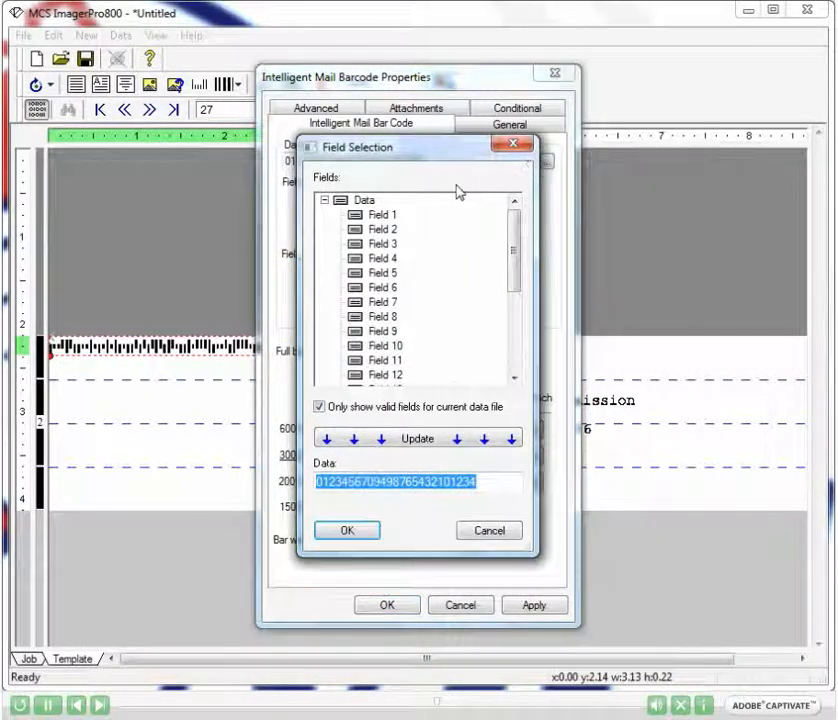
click(390, 217)
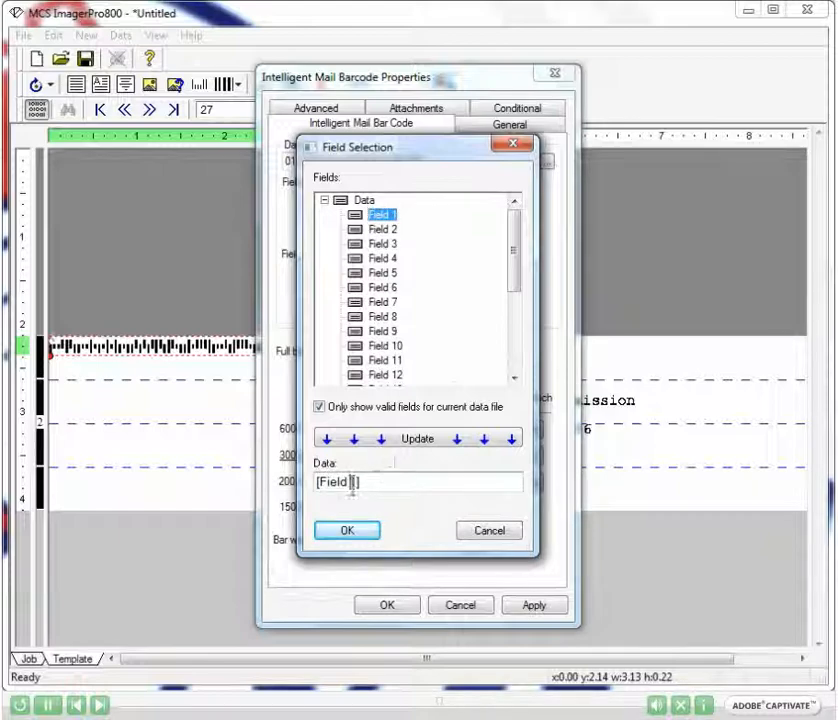
click(347, 530)
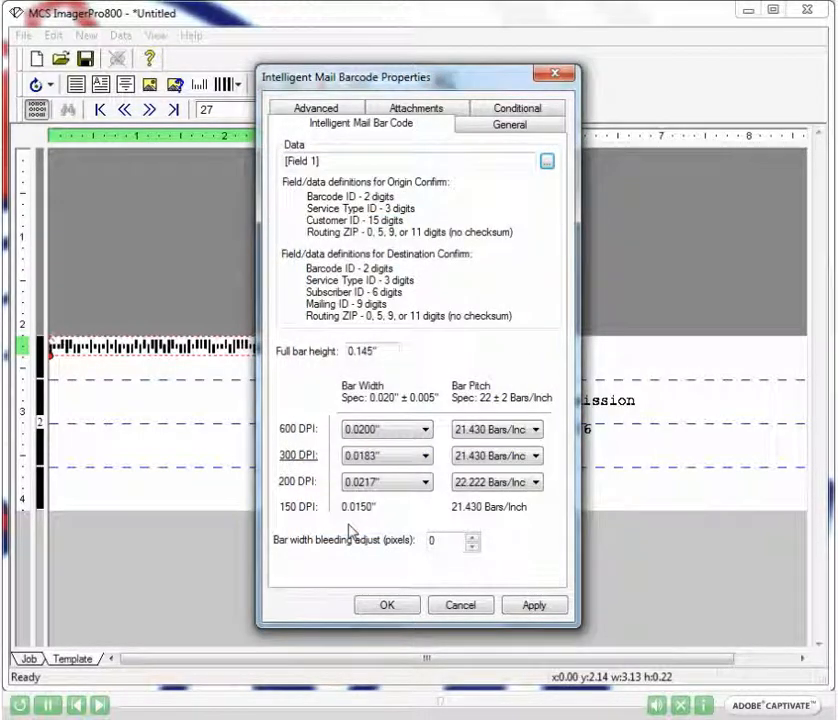
- Set the barcode's bar width to 0.0167" at 600 DPI and 0.0150" at 300 DPI, and place it directly above the address block
click(427, 430)
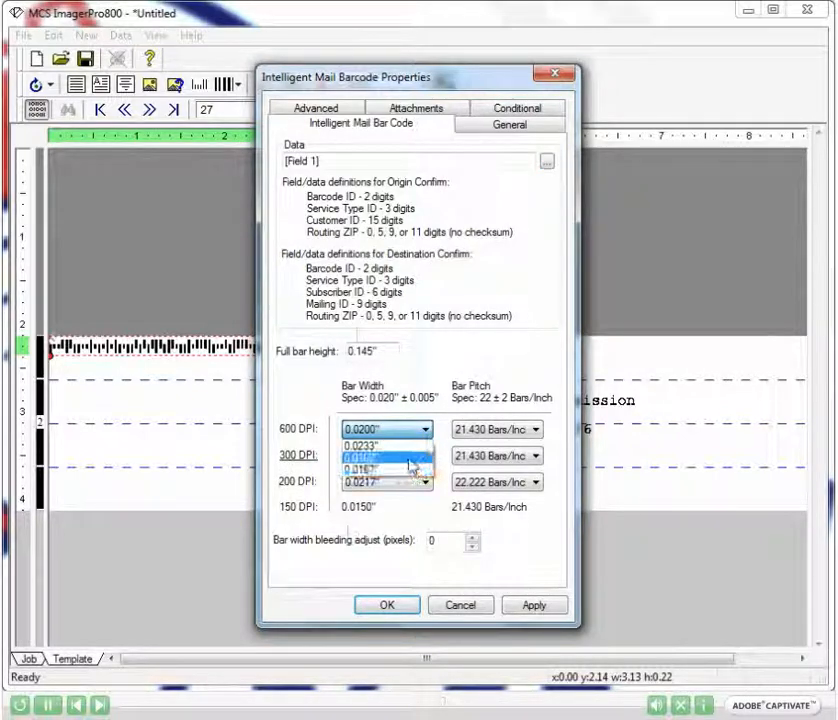
click(411, 469)
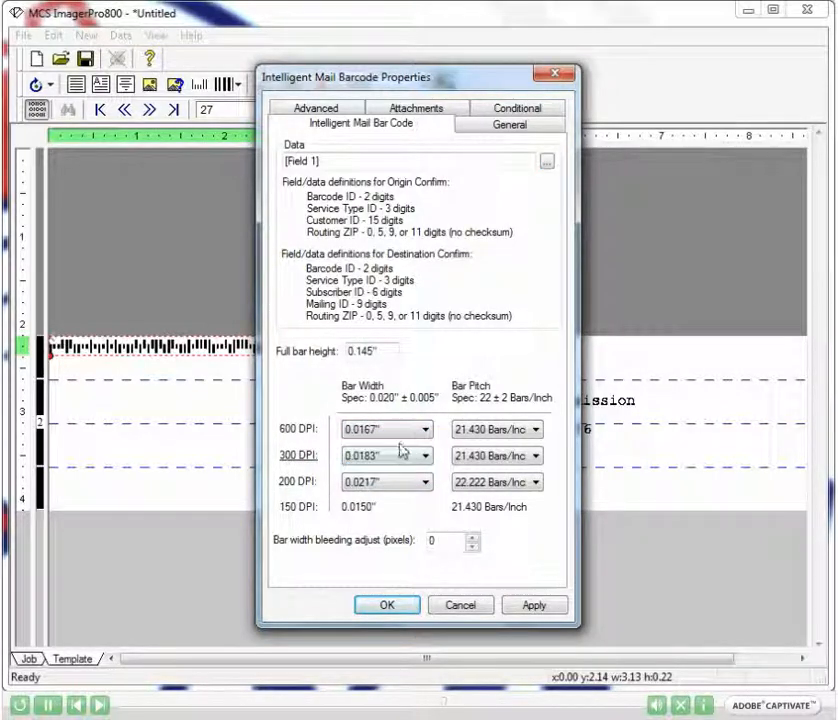
click(425, 458)
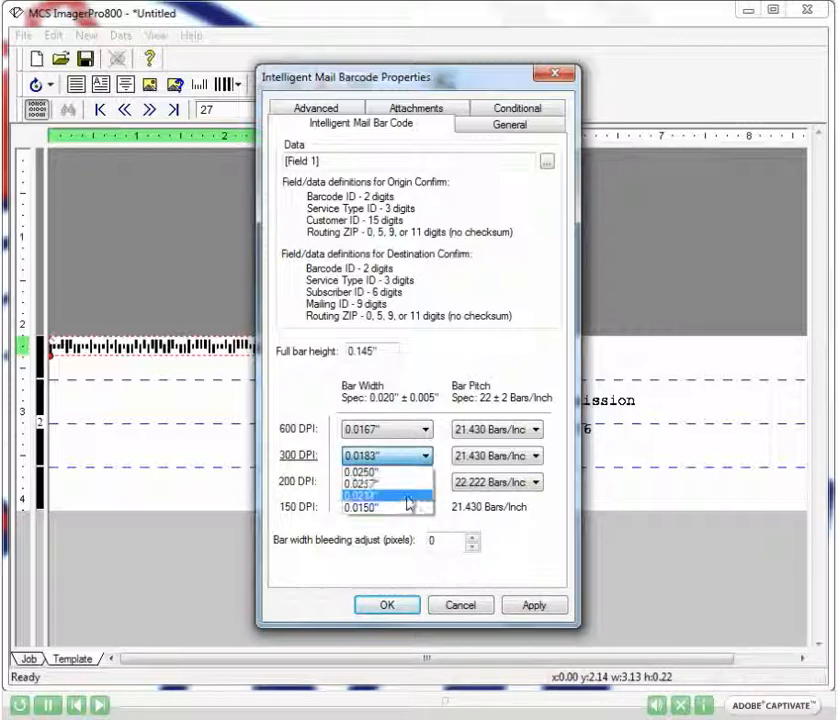
click(411, 507)
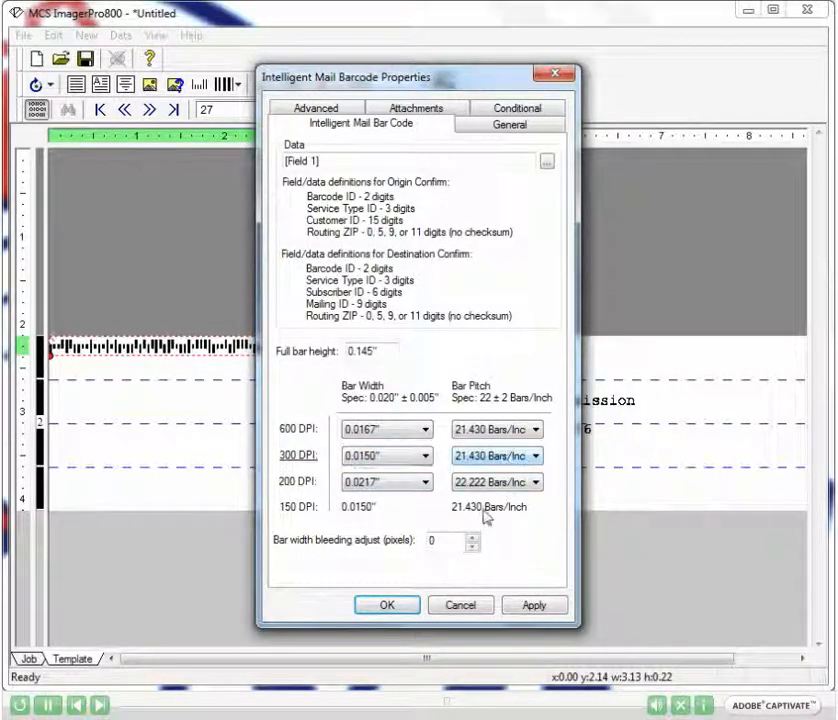
double_click(434, 540)
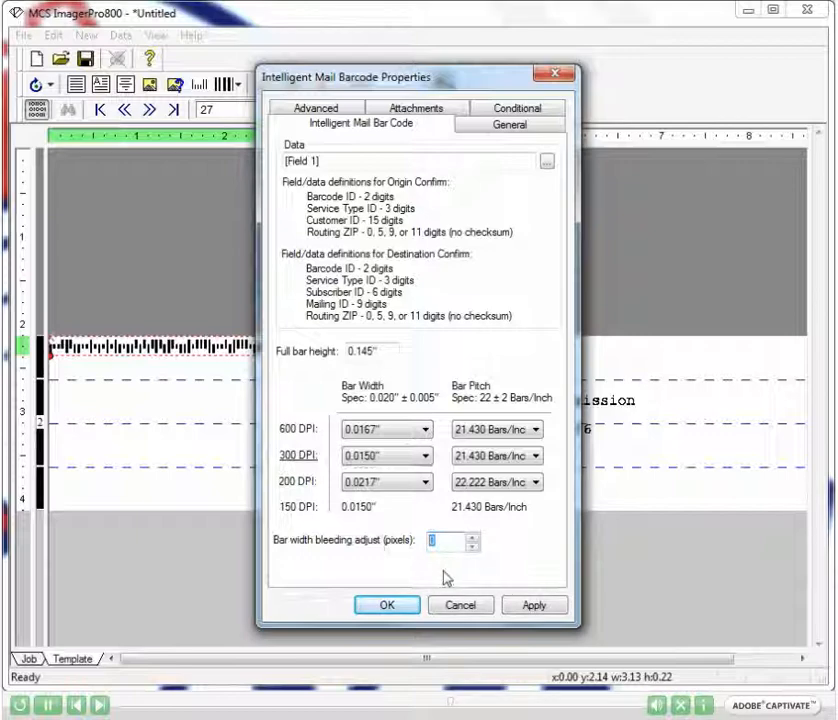
click(527, 607)
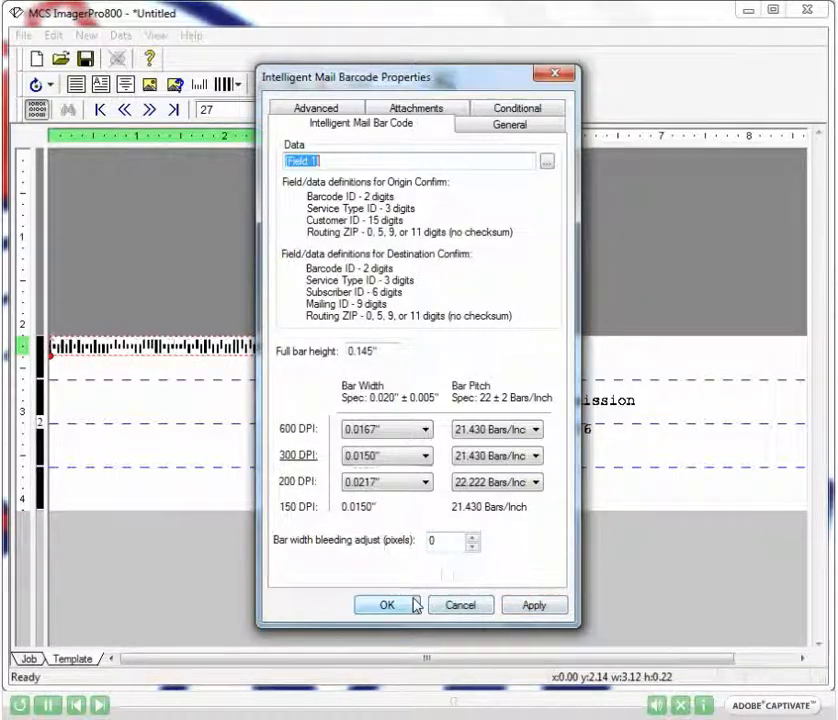
click(413, 604)
drag(279, 360, 607, 381)
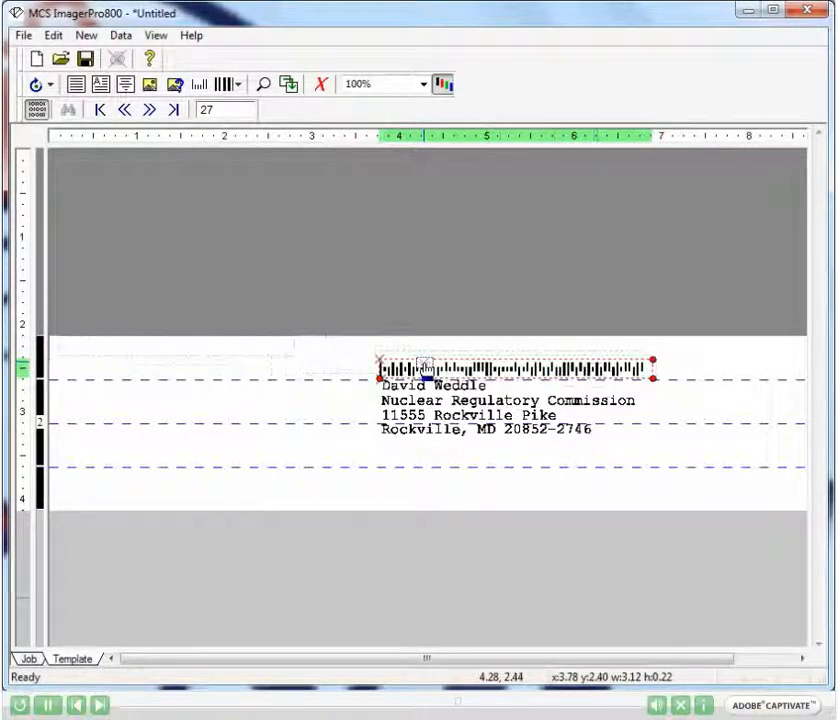
- Browse a few records forward and back to record 1, checking the barcode and address block on each record
click(149, 110)
click(149, 110)
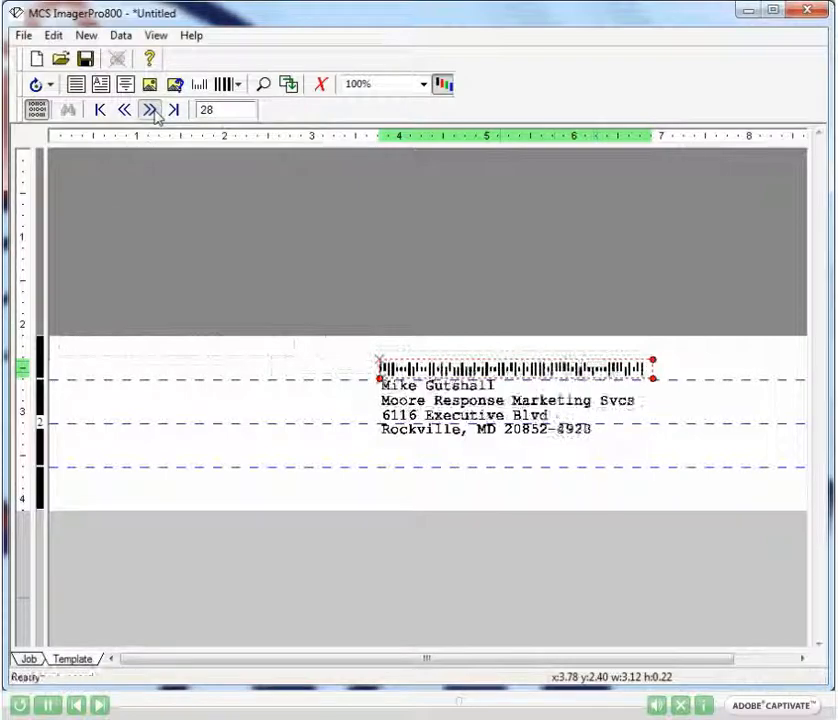
click(149, 110)
click(149, 110)
click(124, 110)
click(124, 110)
click(124, 110)
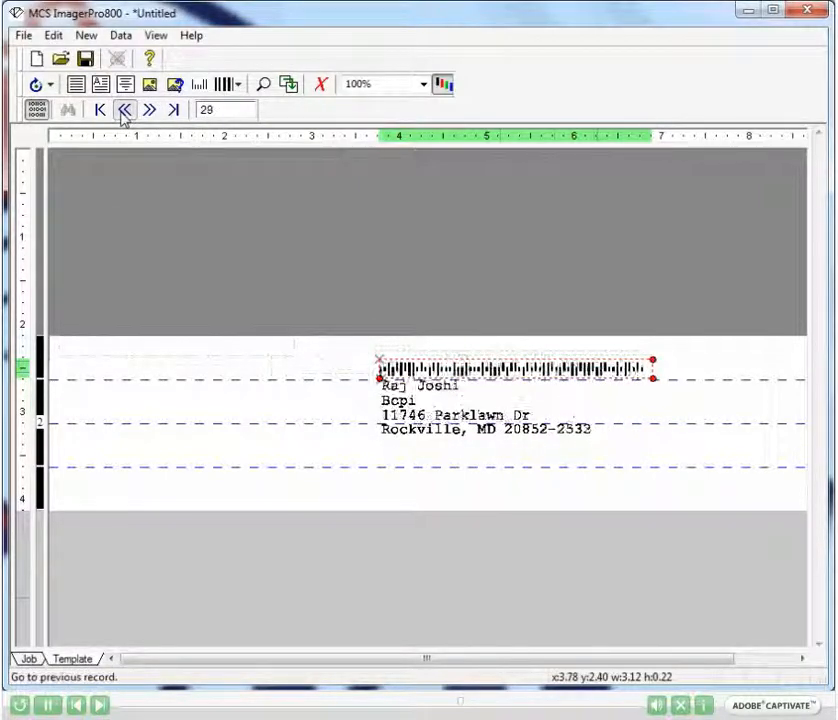
click(124, 110)
click(124, 110)
click(124, 110)
click(124, 110)
click(124, 110)
click(124, 110)
click(124, 110)
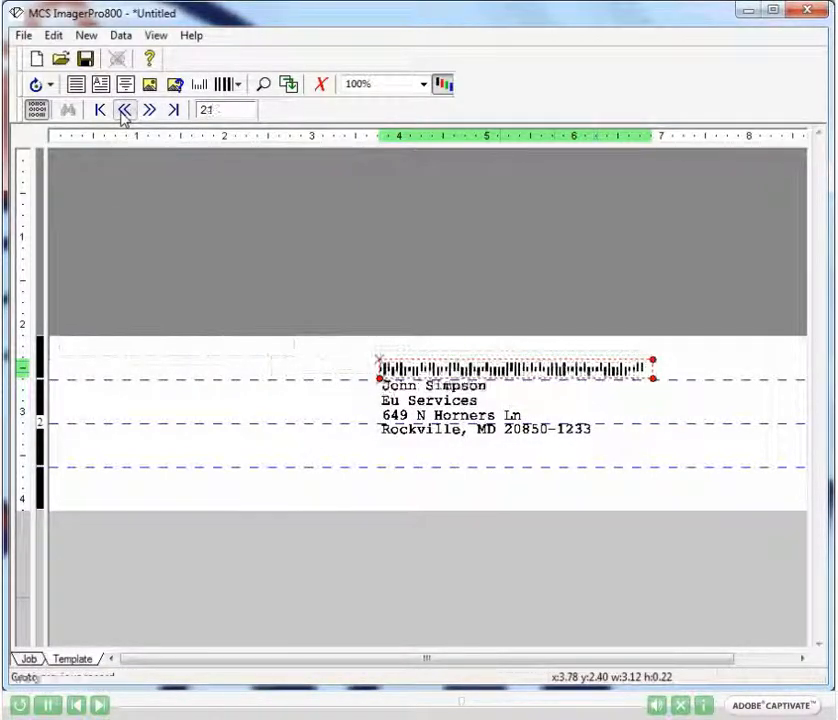
click(124, 110)
click(124, 110)
click(124, 110)
click(124, 110)
click(124, 110)
click(124, 110)
click(124, 110)
click(124, 110)
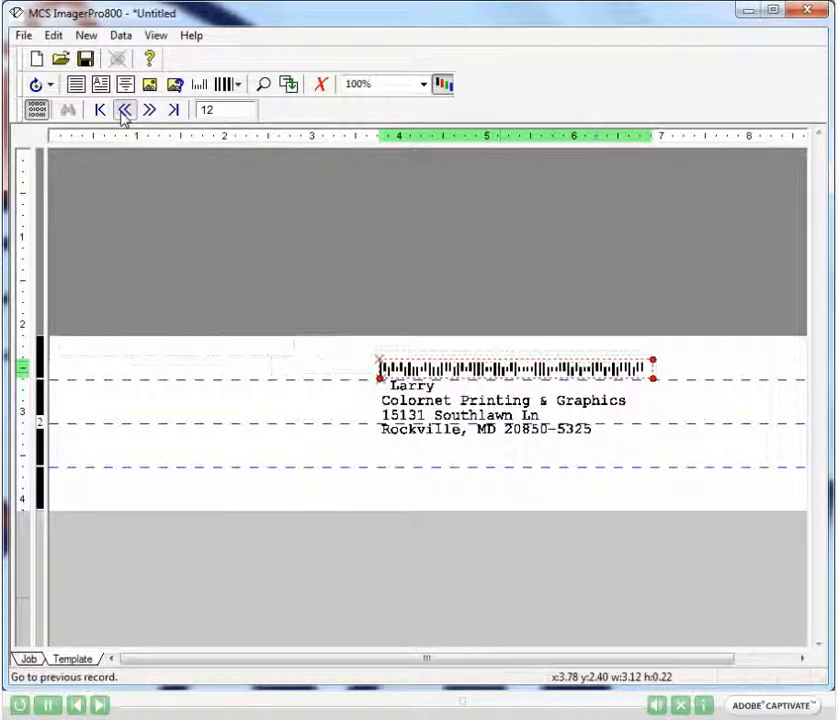
click(124, 110)
click(124, 110)
click(124, 110)
click(124, 110)
double_click(122, 112)
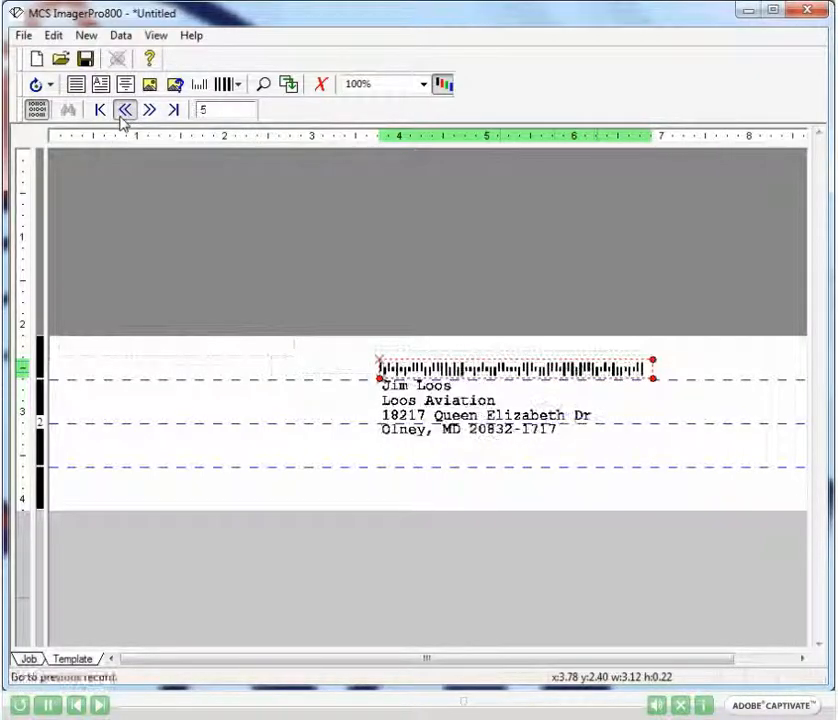
double_click(122, 112)
click(122, 112)
click(122, 112)
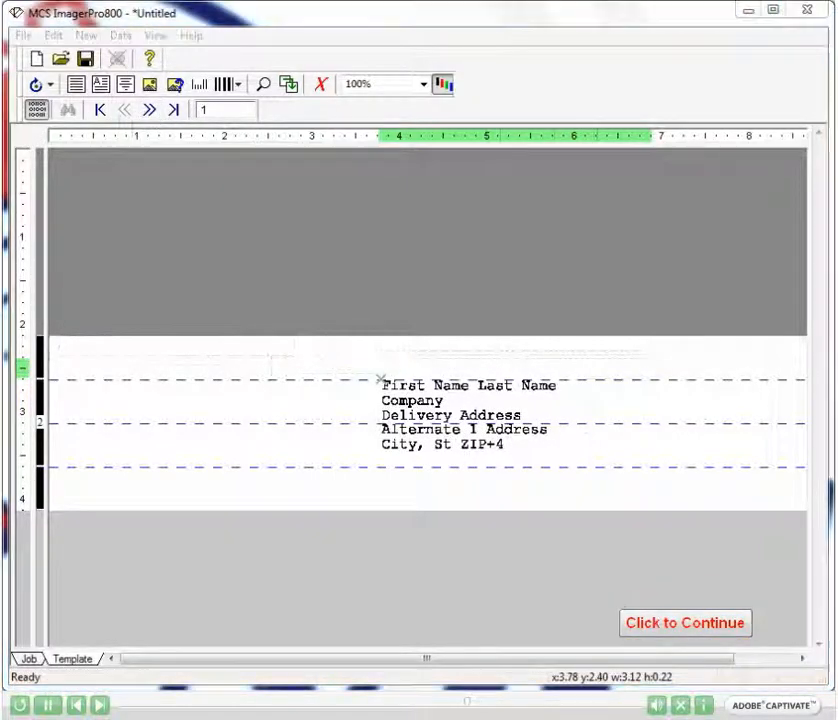
- Advance to record 2 and save the template as 1234 in the C:\Jobs\1234 folder
click(152, 111)
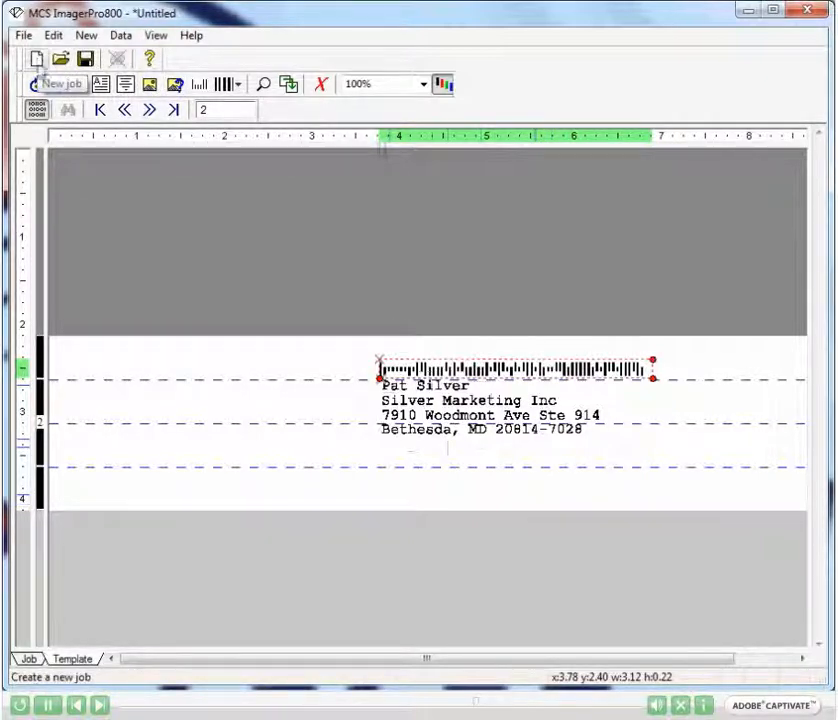
click(23, 37)
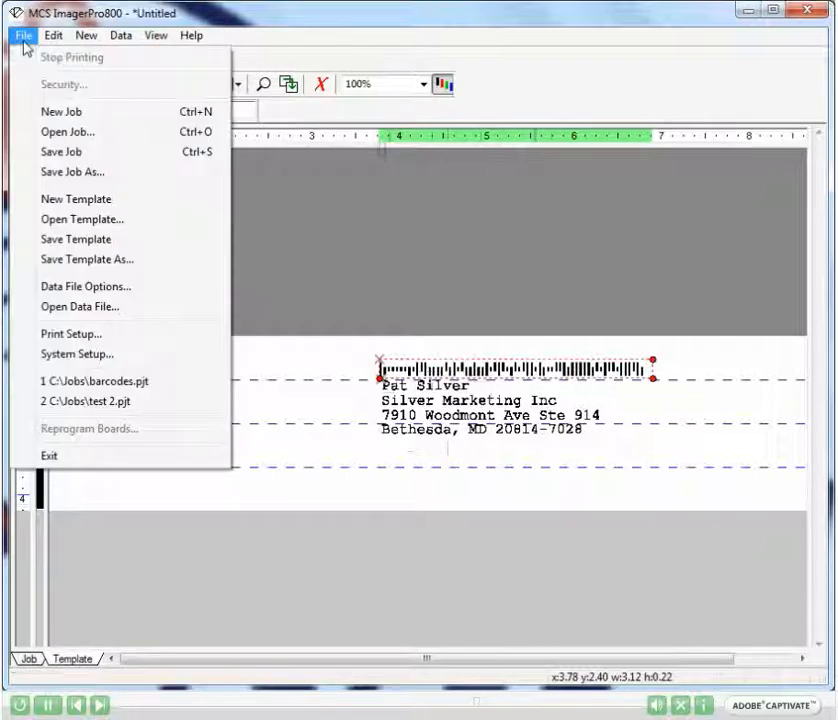
click(69, 262)
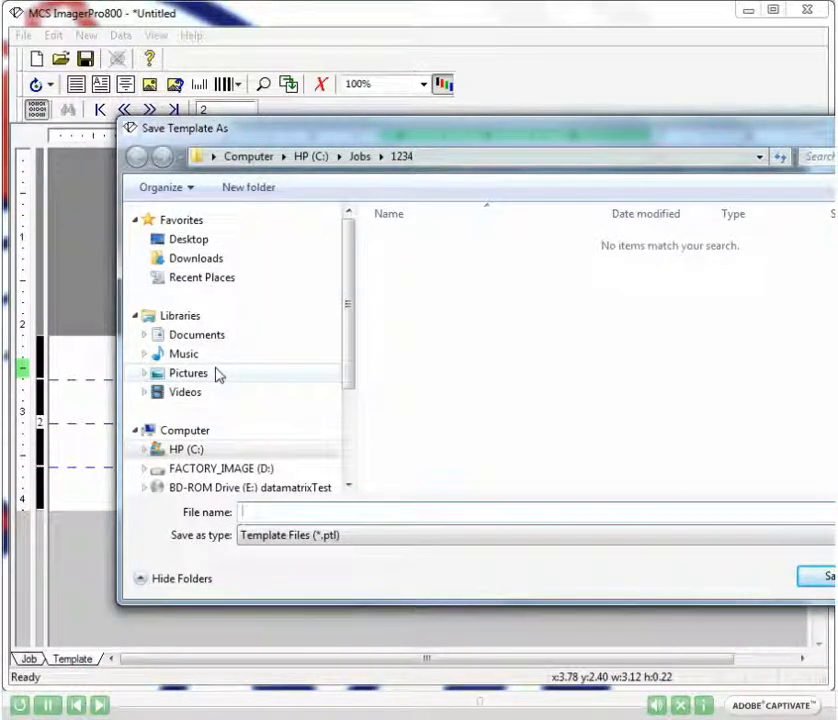
scroll(175, 445, down, 3)
click(183, 444)
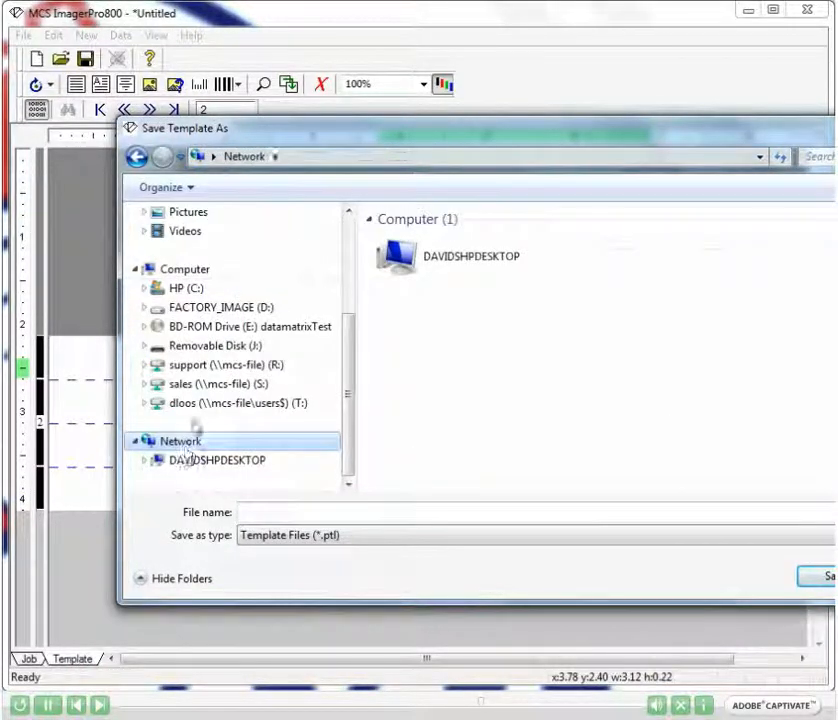
click(186, 289)
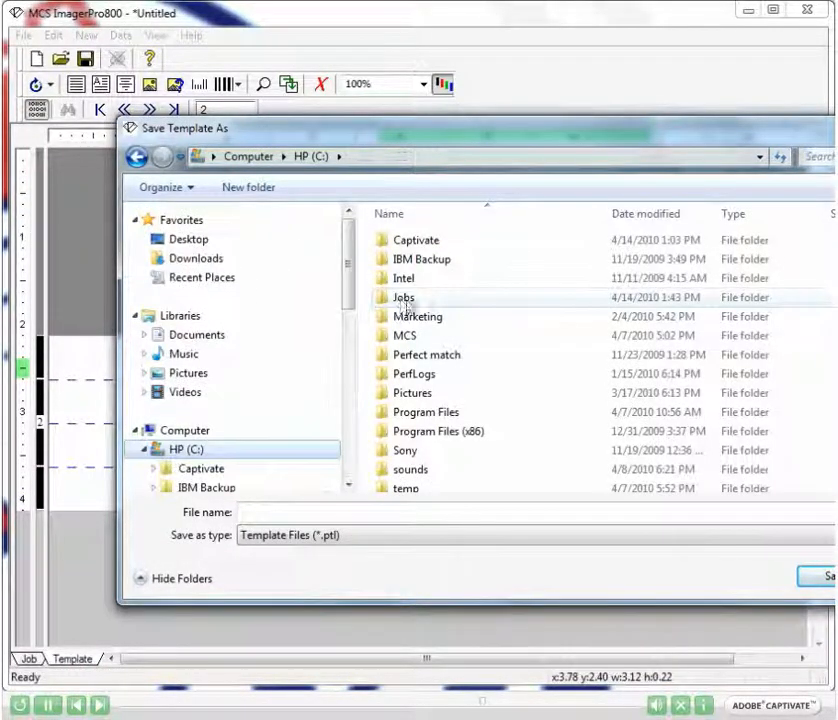
double_click(406, 297)
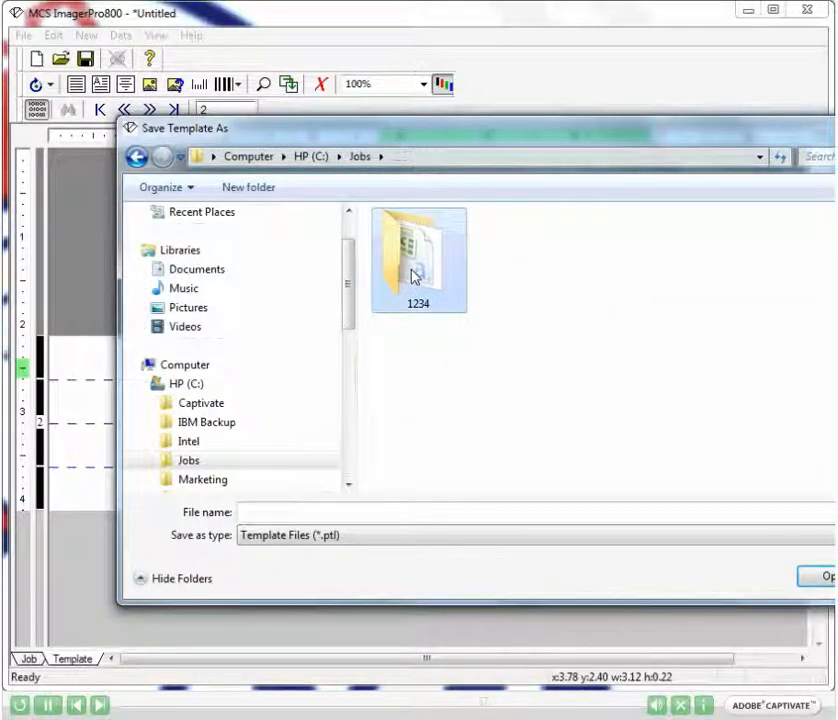
double_click(412, 277)
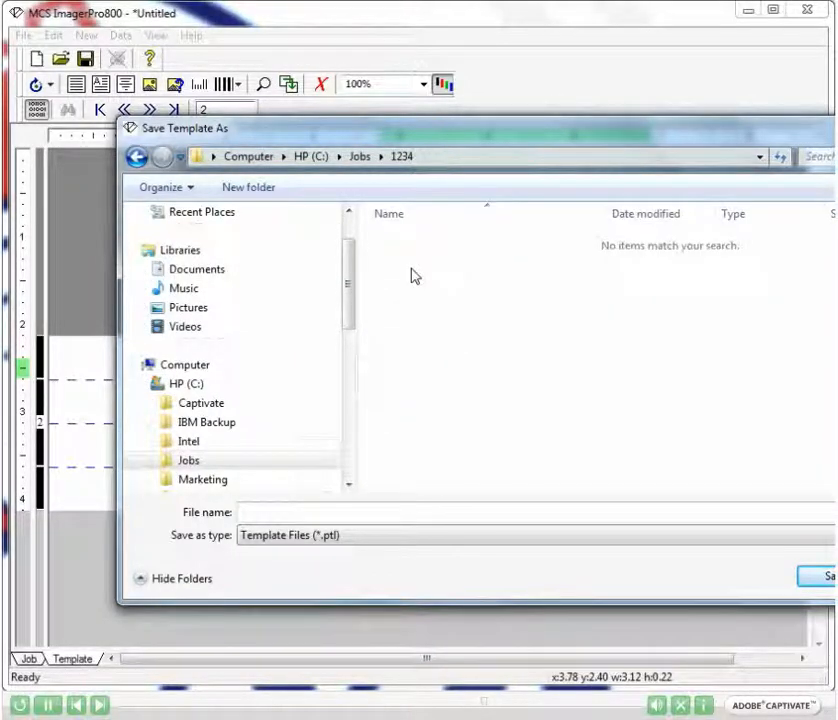
click(365, 510)
text(123)
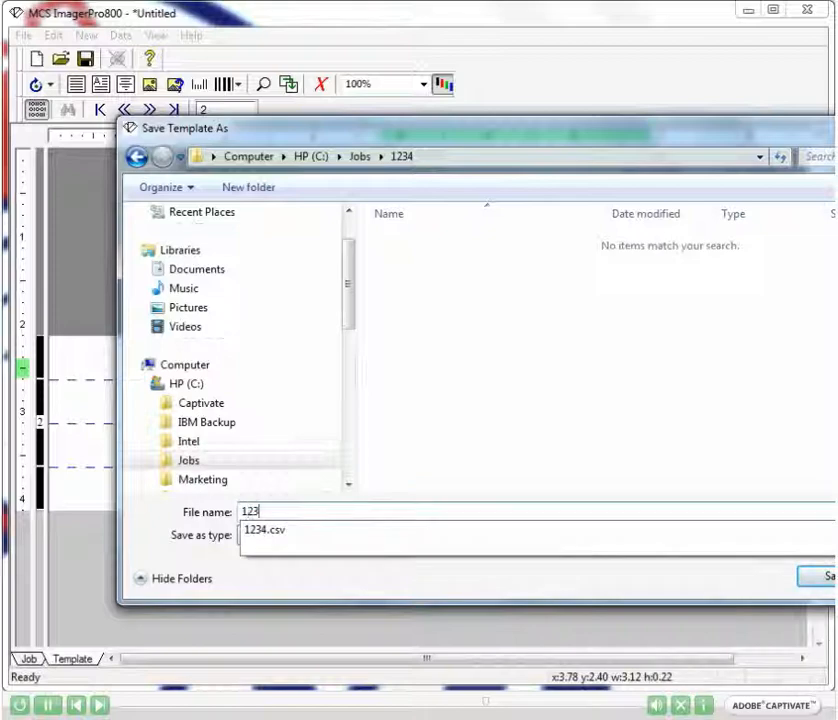
text(4)
click(818, 576)
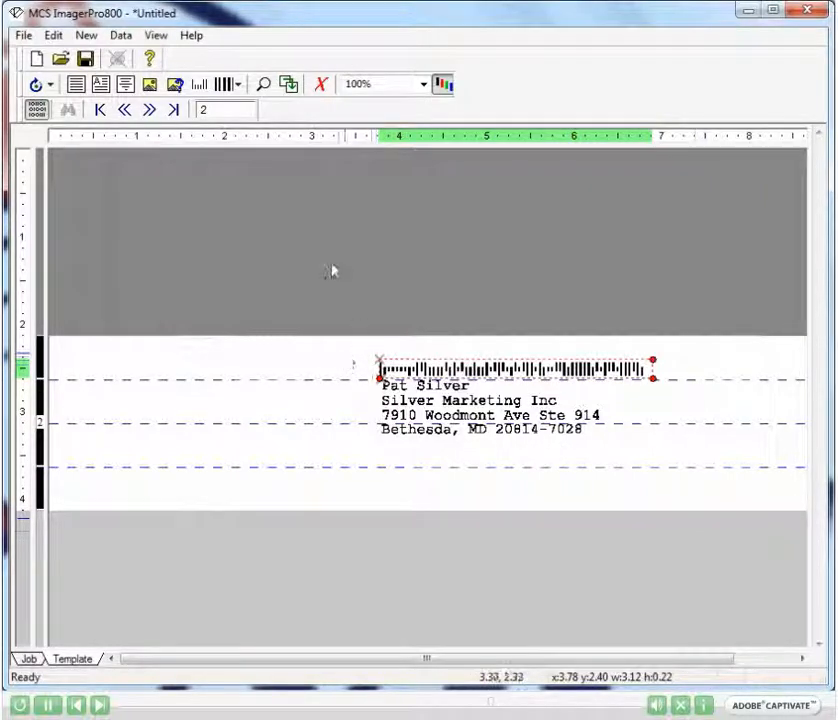
- Save the job as 1234 in the C:\Jobs\1234 folder
click(22, 36)
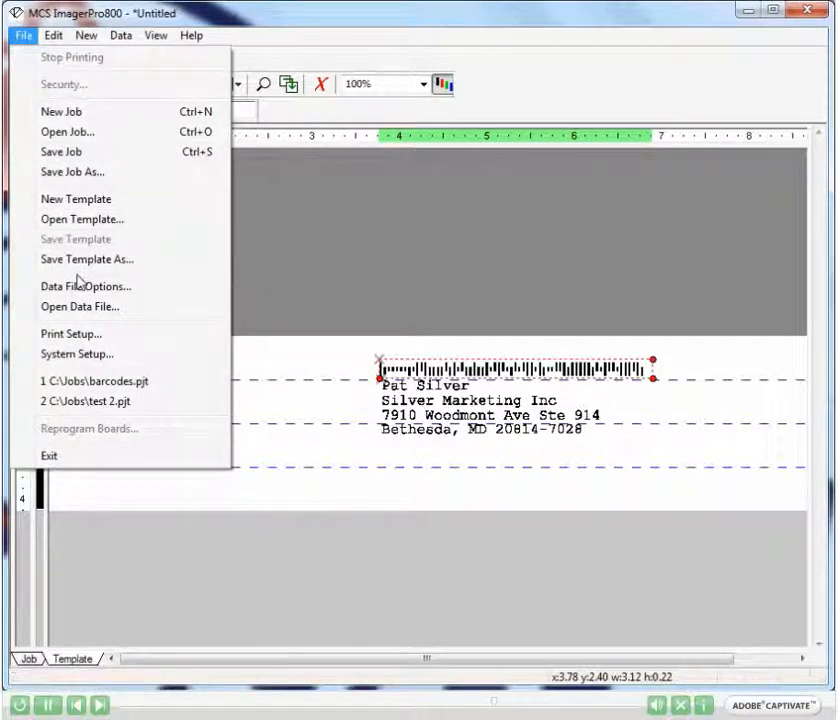
click(64, 160)
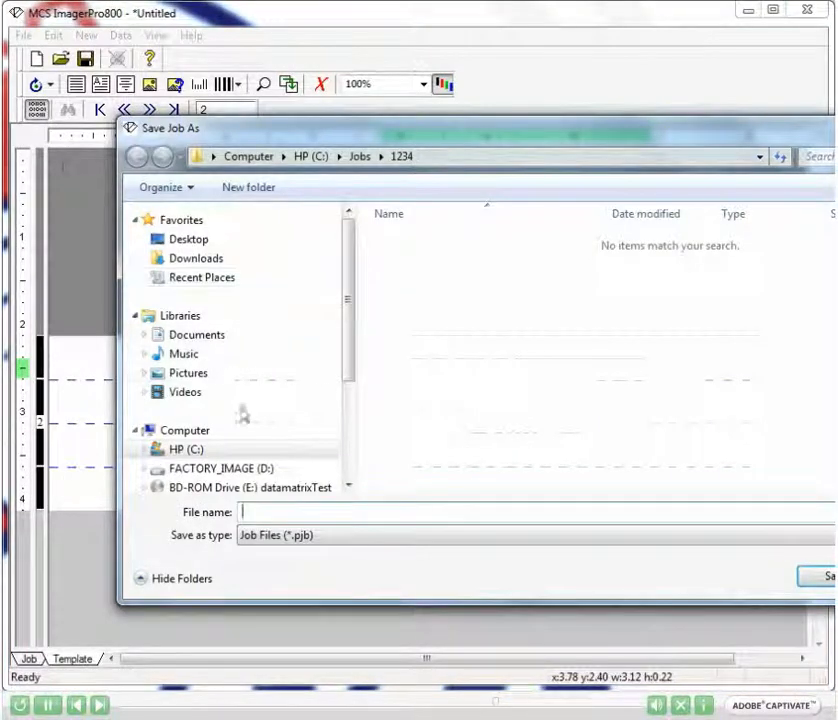
click(203, 452)
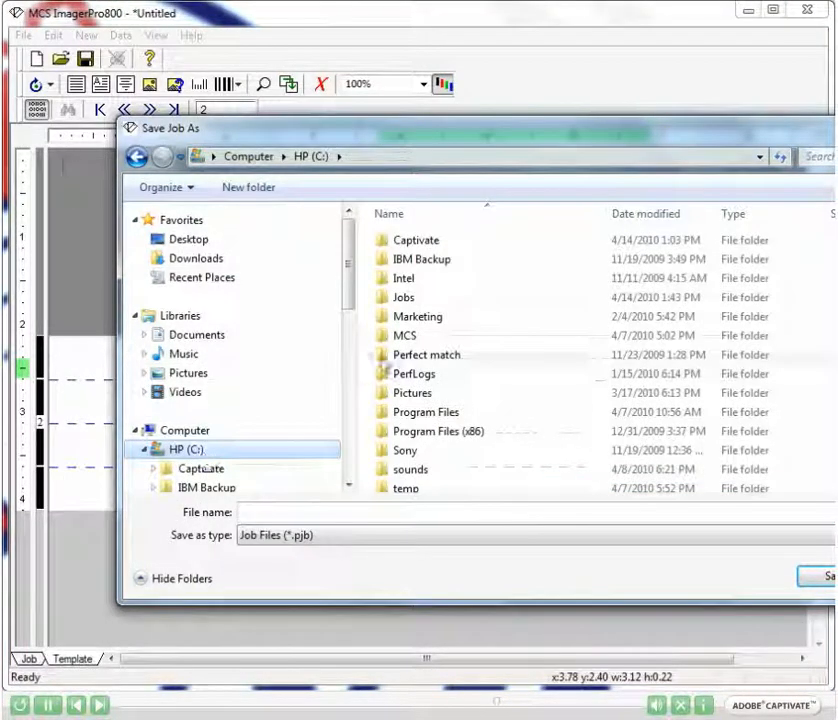
double_click(390, 299)
double_click(410, 240)
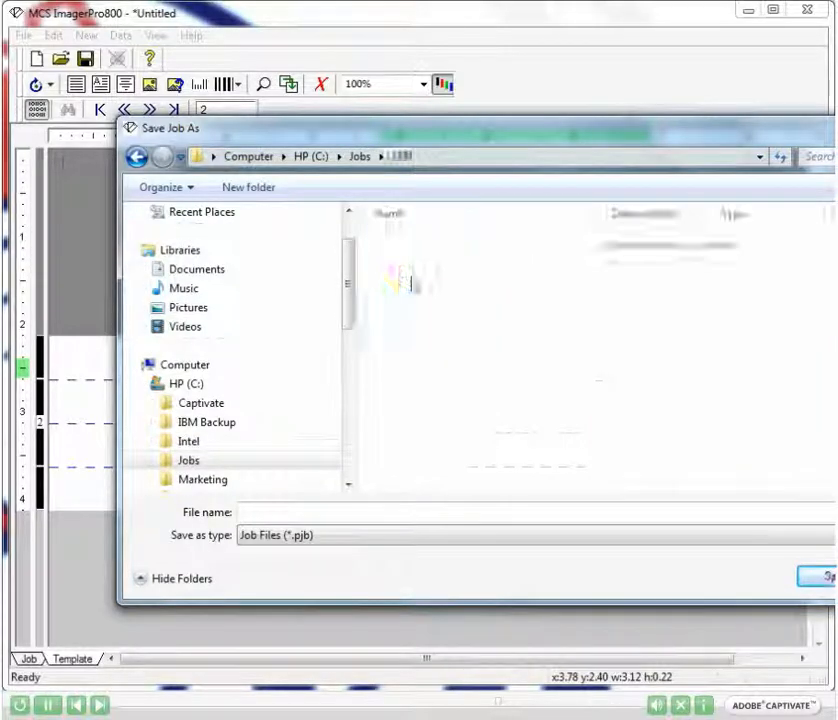
click(335, 506)
text(123)
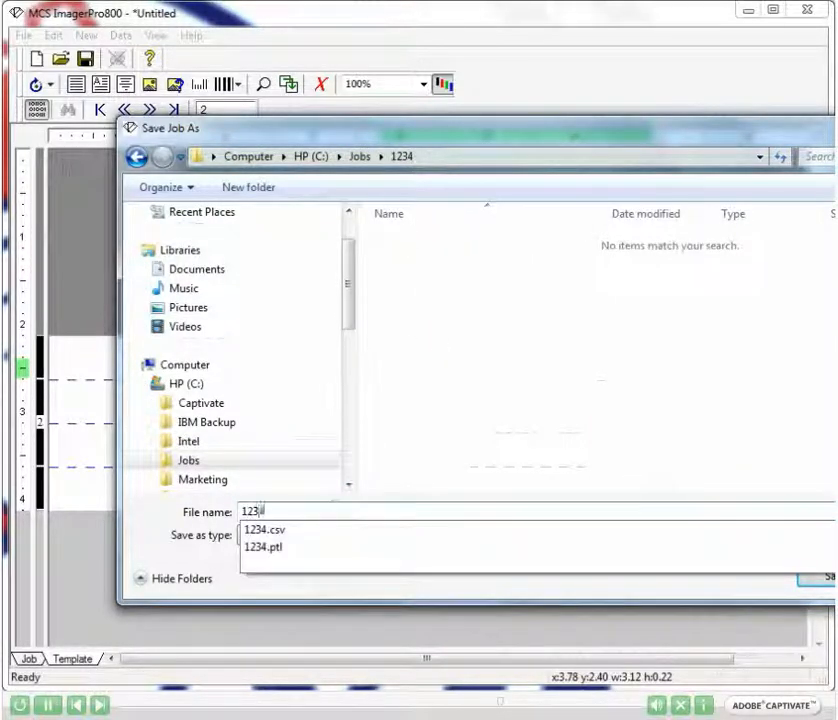
text(4)
click(813, 577)
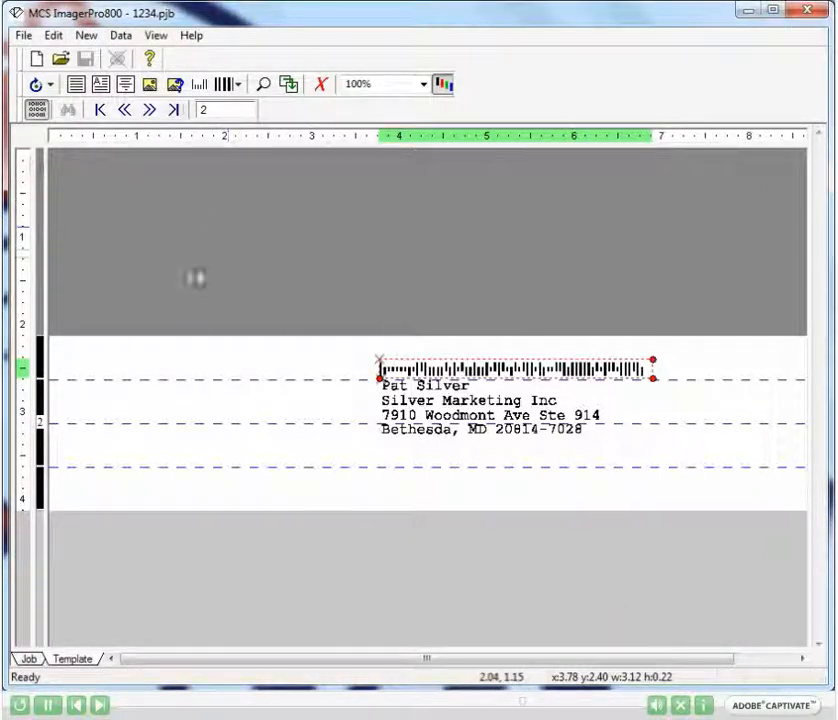
- Nudge the address block down so it crosses the pen boundaries and apply Avoid Pen Boundaries, repeating this twice
click(411, 415)
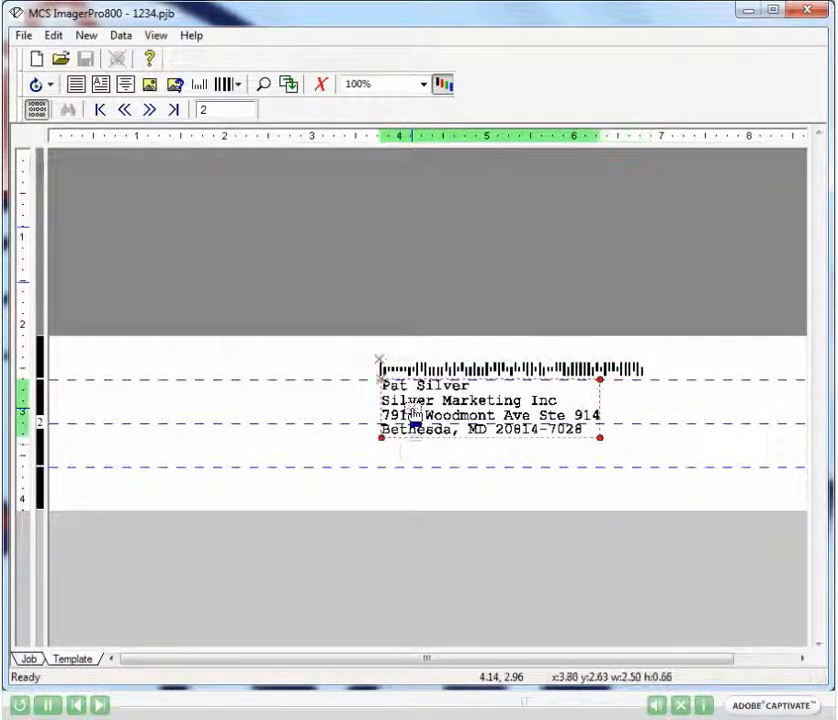
mouse_move(411, 415)
mouse_down()
mouse_move(426, 434)
mouse_move(404, 421)
mouse_up()
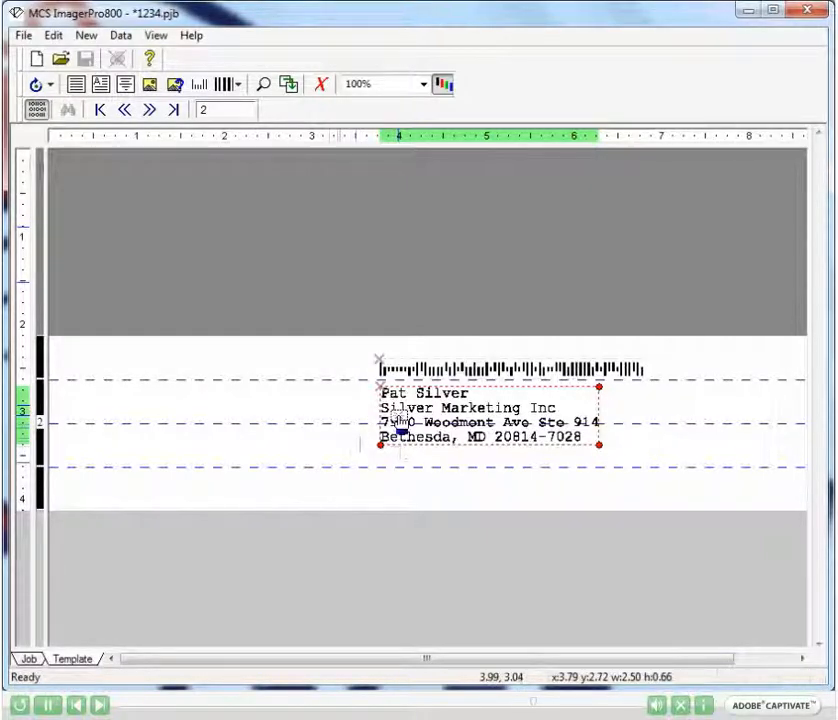
right_click(400, 420)
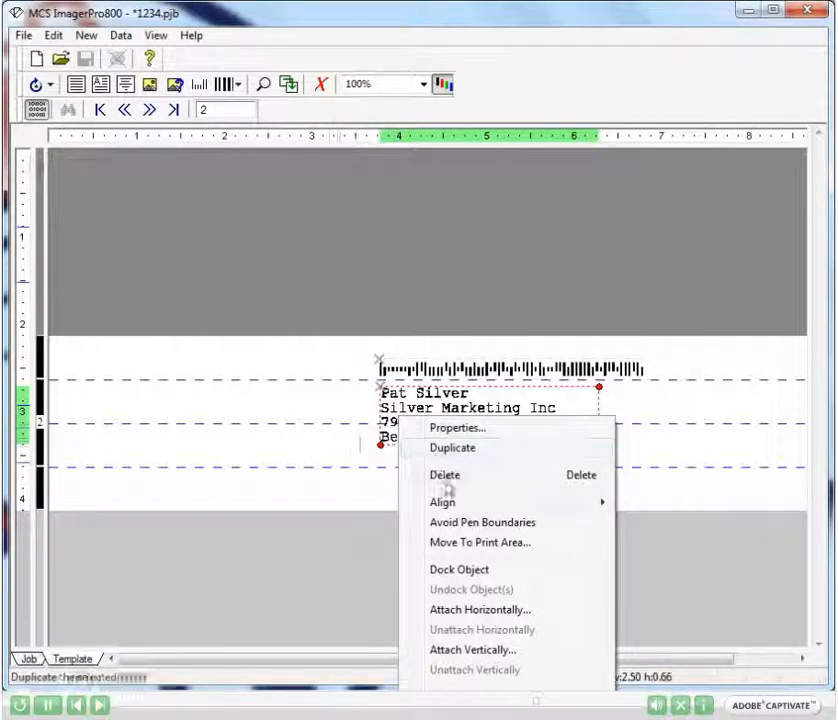
click(463, 523)
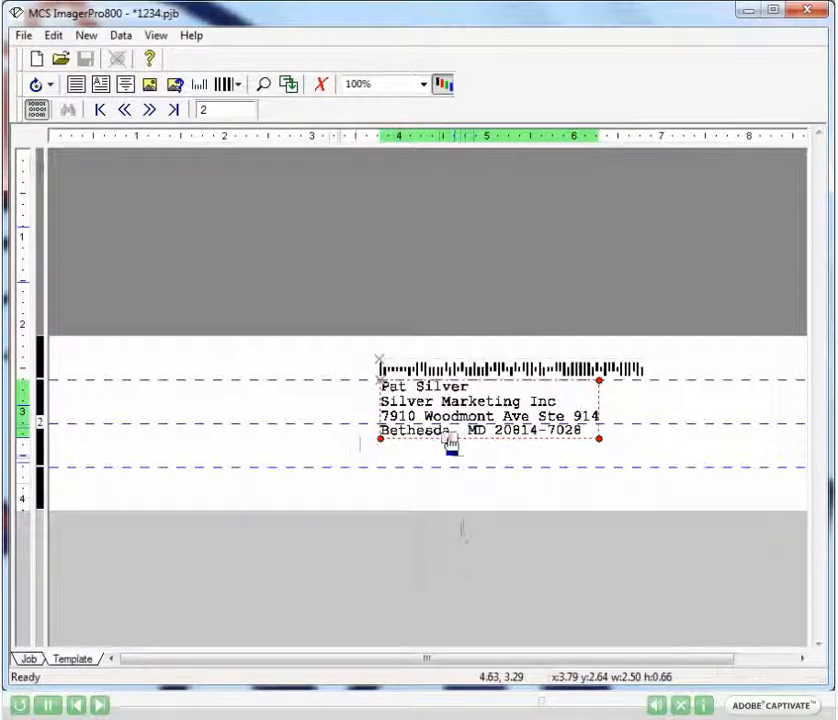
drag(437, 427, 442, 439)
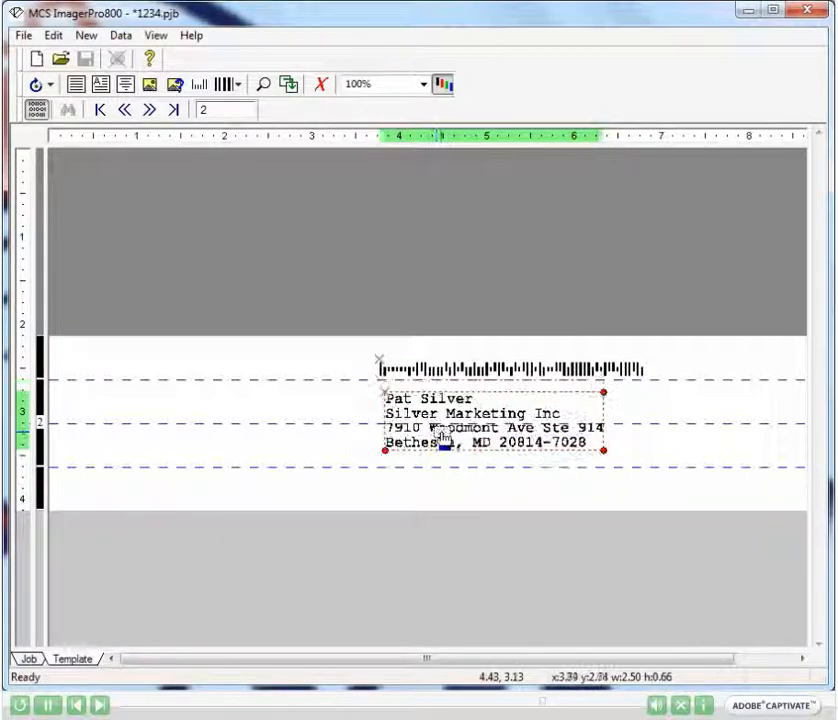
right_click(410, 430)
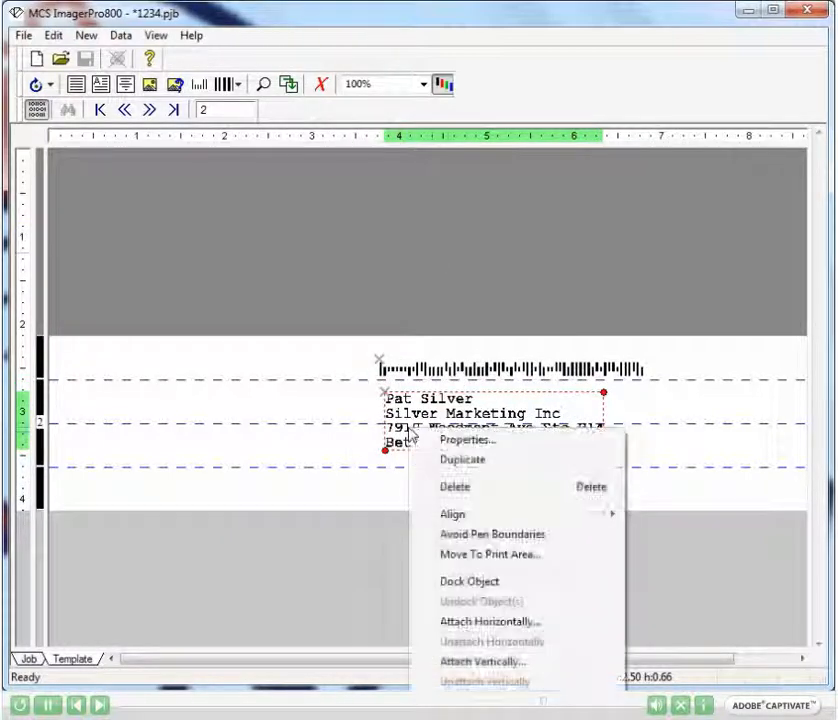
click(453, 538)
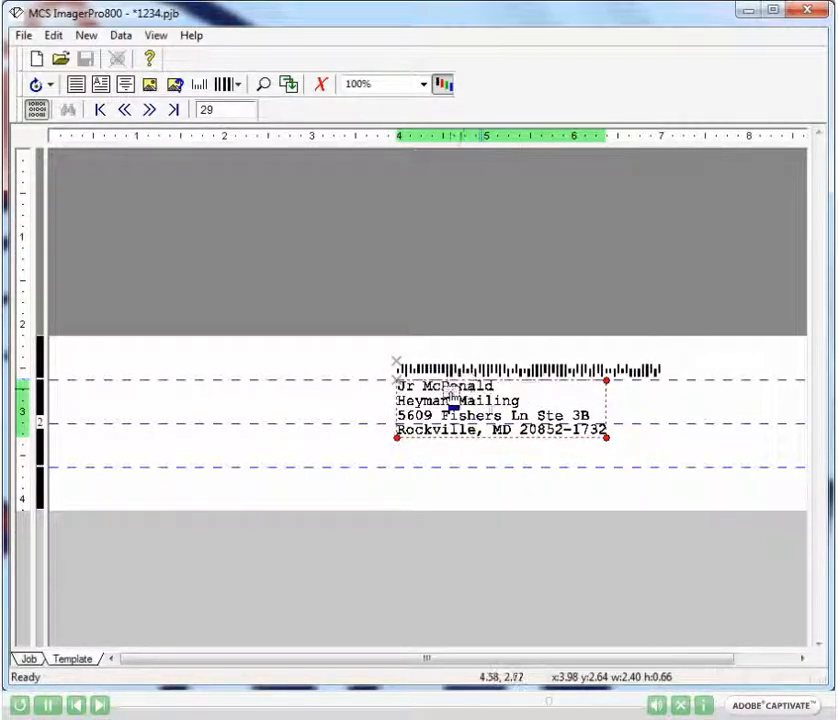
- Dock the barcode and address block together and move the pair to about x 4.34, y 2.62
click(431, 365)
click(431, 398)
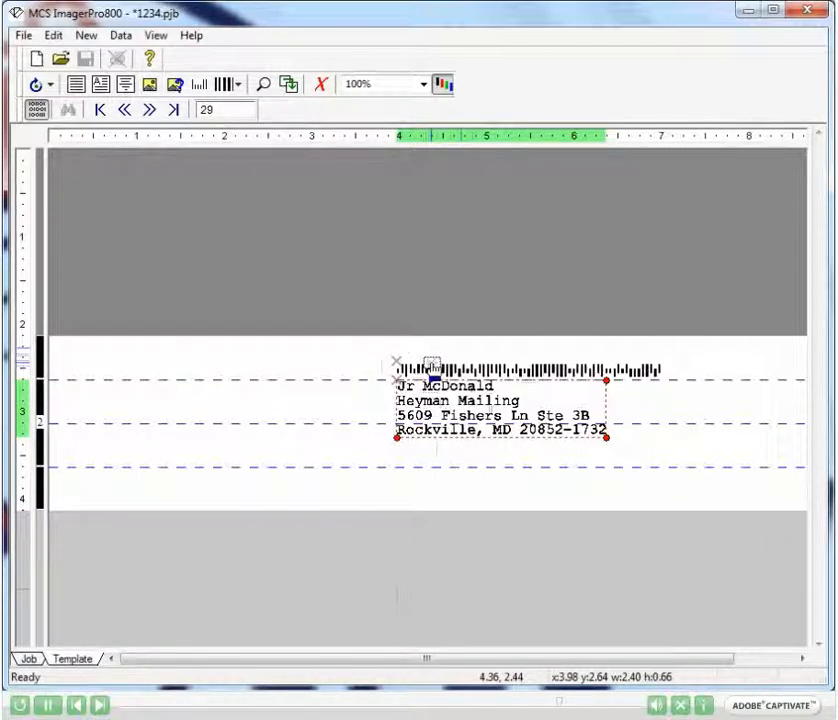
click(432, 366)
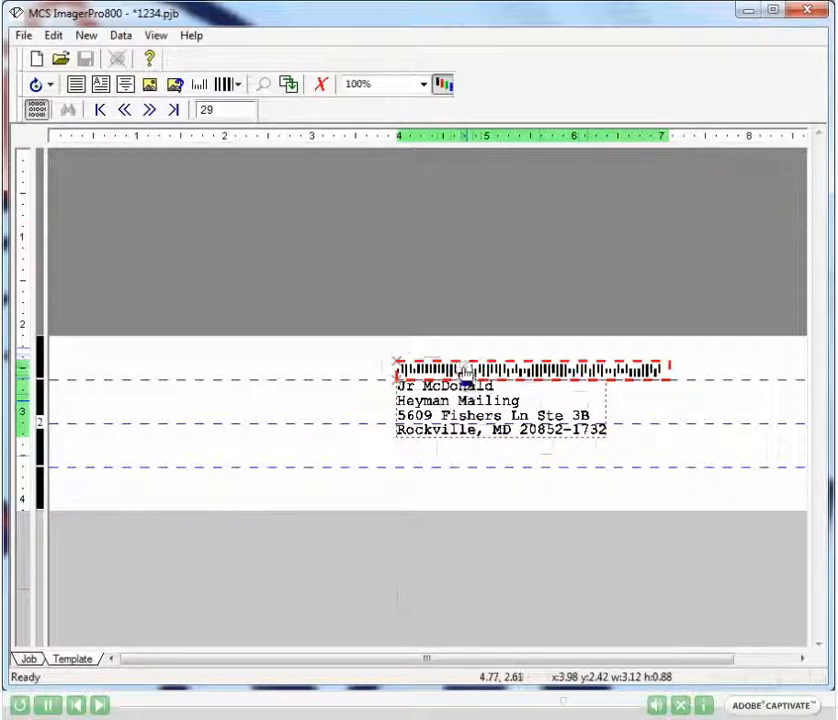
right_click(464, 373)
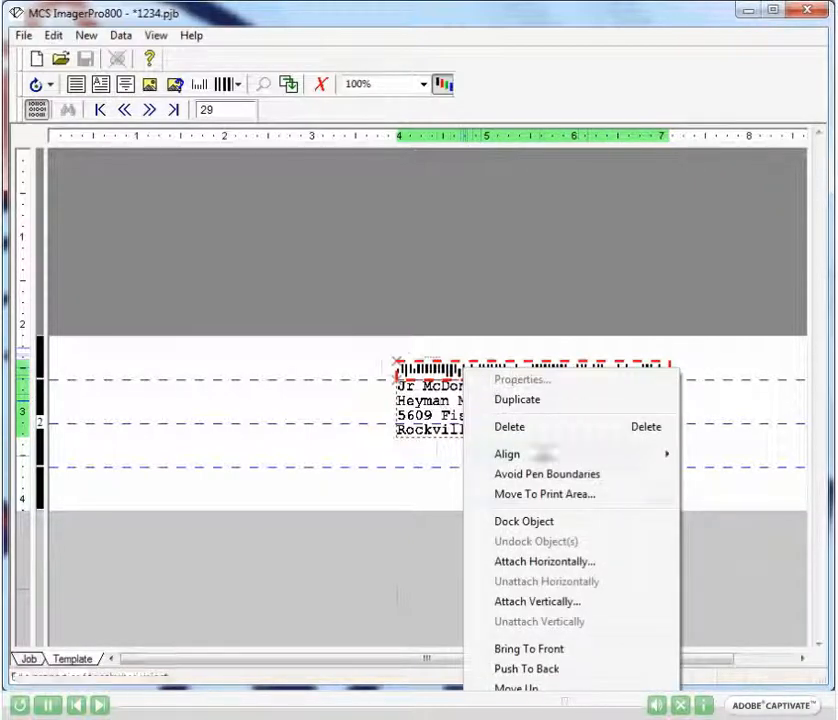
click(562, 527)
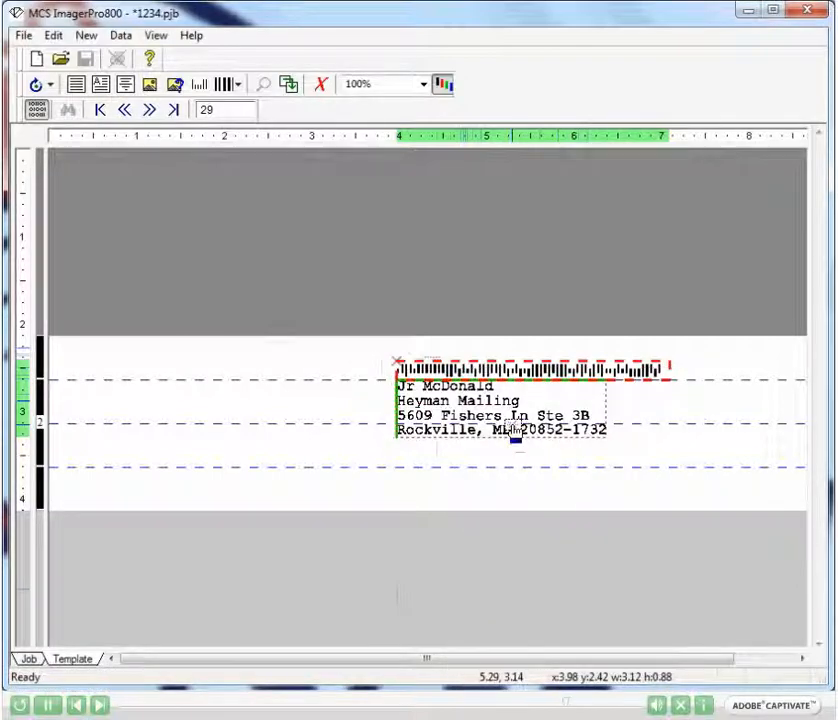
drag(514, 441, 543, 438)
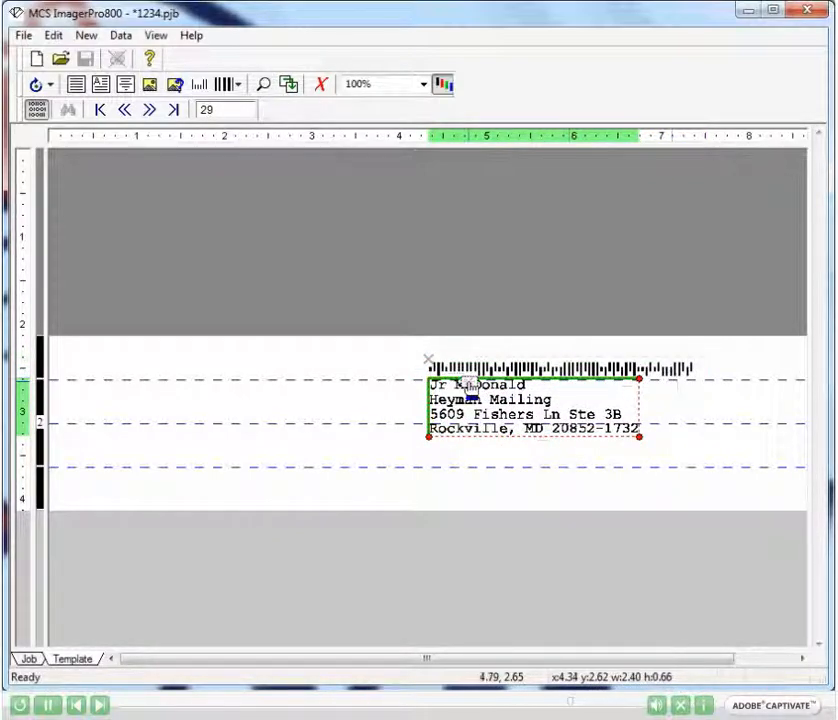
- Browse forward through the records to record 45, checking the docked barcode and address block on each
click(149, 110)
click(149, 110)
click(149, 110)
click(149, 110)
click(149, 110)
click(149, 110)
click(149, 110)
click(149, 110)
click(149, 110)
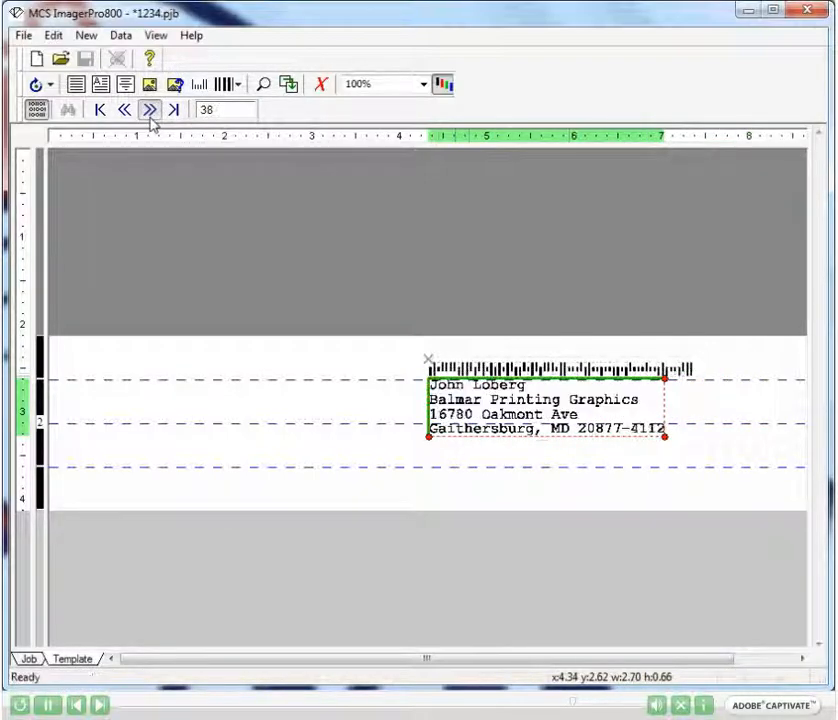
click(149, 110)
click(149, 110)
click(149, 110)
click(149, 110)
click(149, 110)
click(149, 110)
click(149, 110)
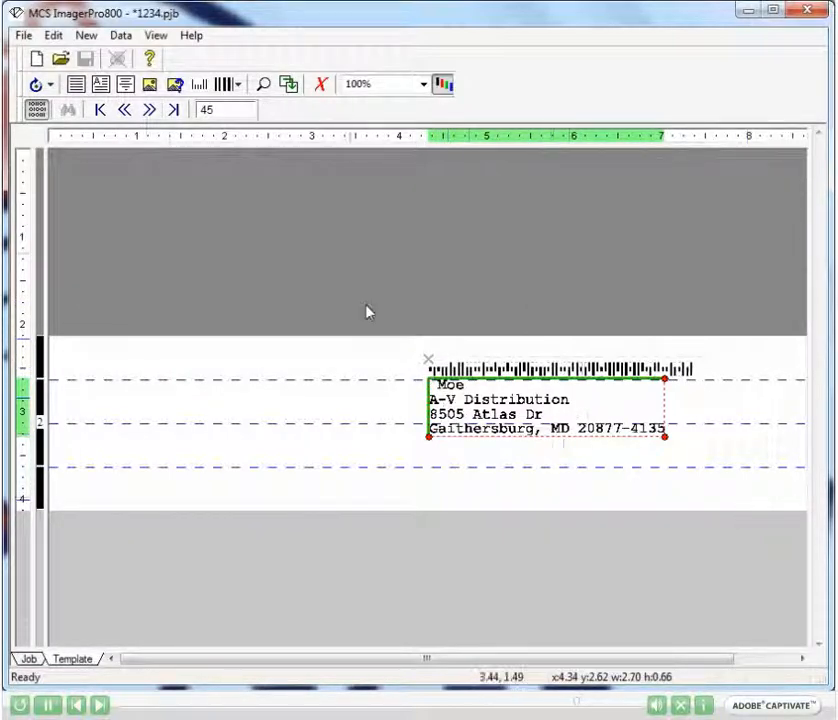
- Look over the address text box's General and Advanced properties, including its borders, margins and alignment
double_click(476, 387)
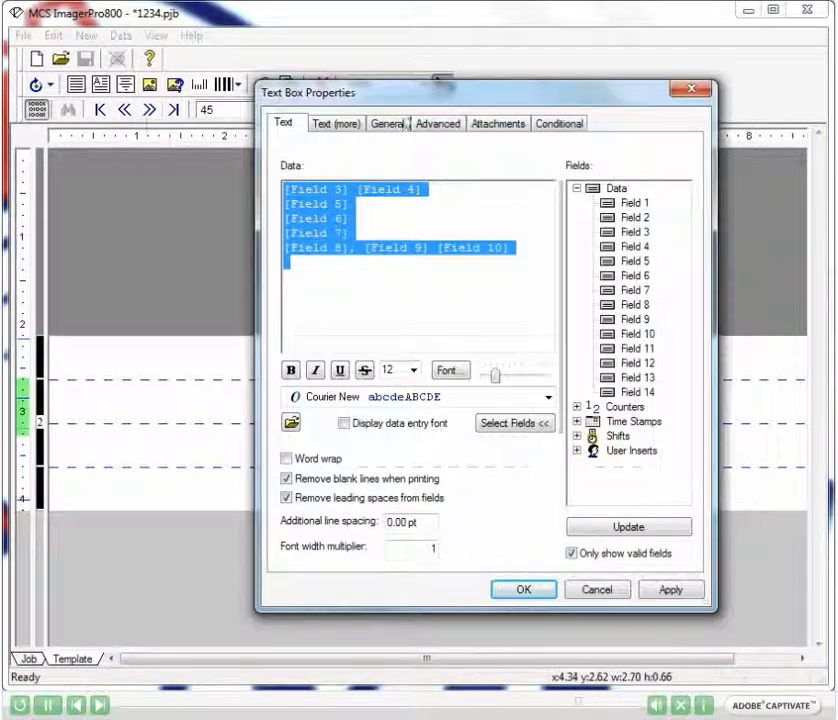
click(390, 124)
click(431, 128)
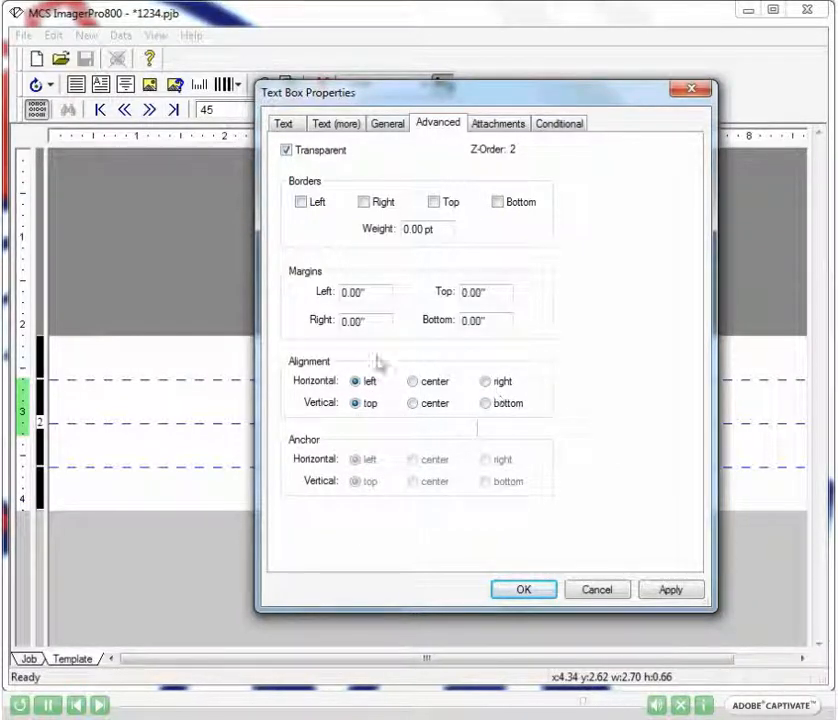
click(537, 590)
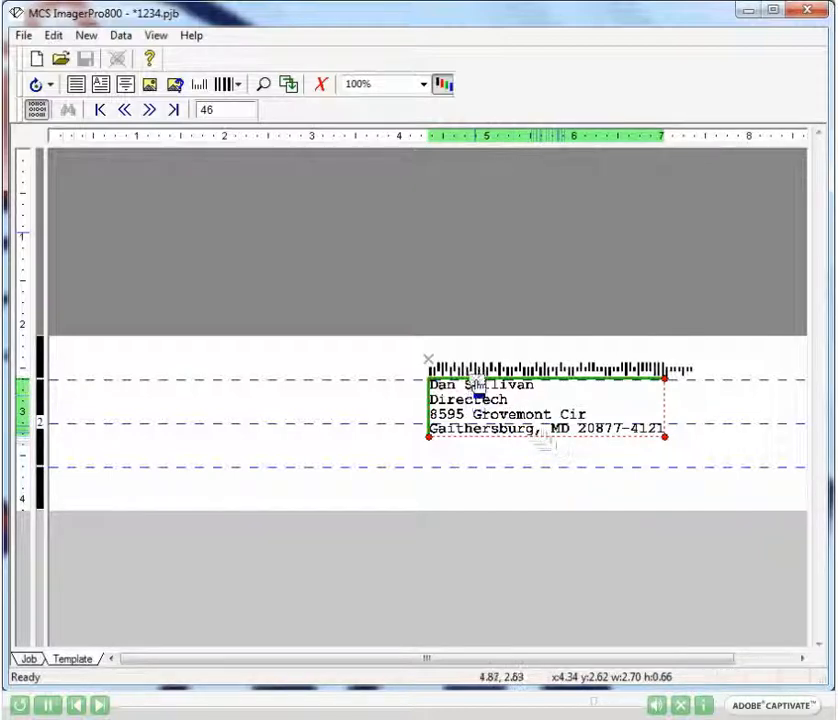
- Move the docked barcode and address block to about x 4.28, y 2.67 and inspect the pair at 200% zoom
click(485, 399)
drag(486, 401, 485, 401)
click(424, 86)
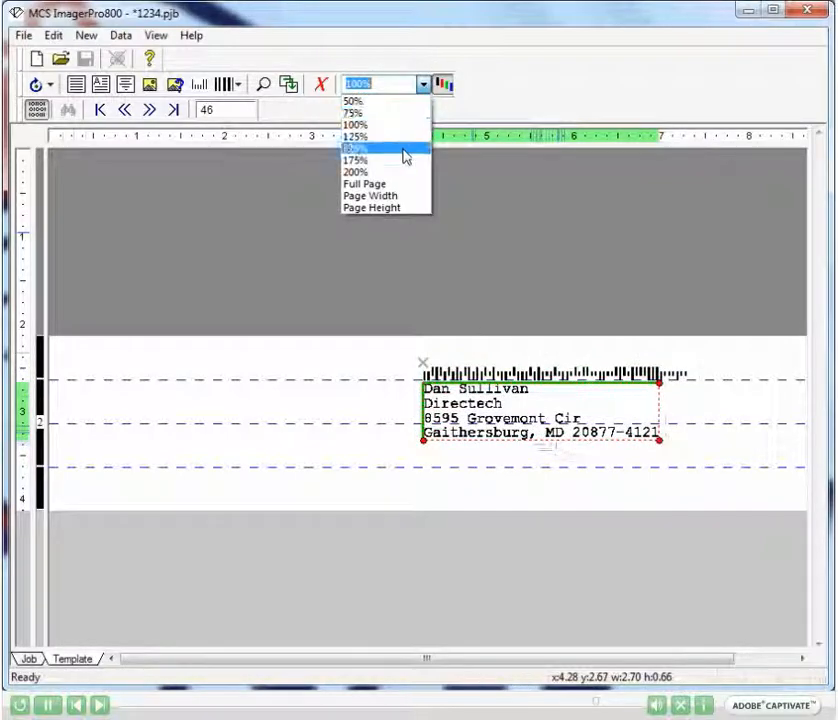
click(395, 178)
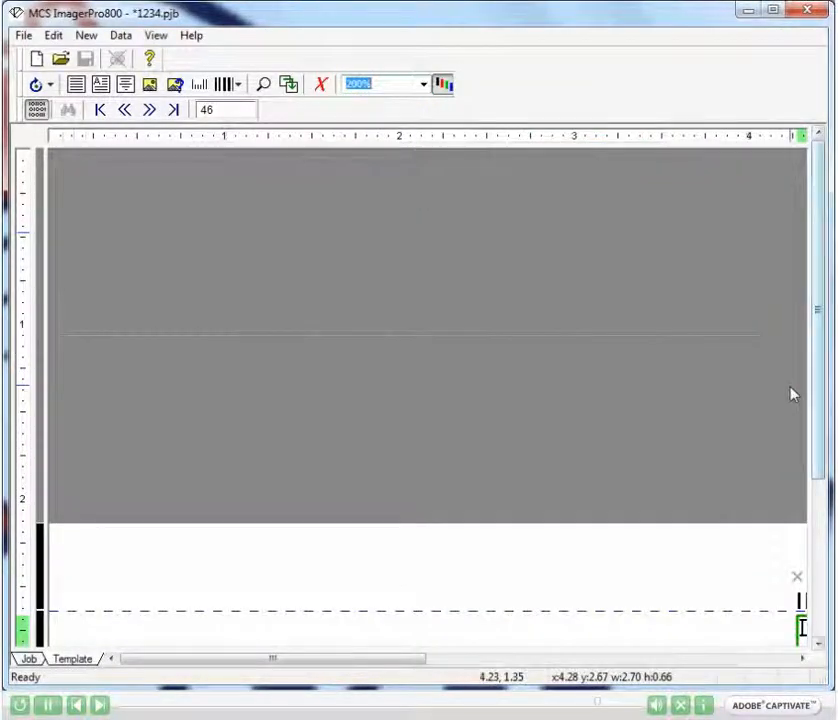
drag(818, 415, 805, 595)
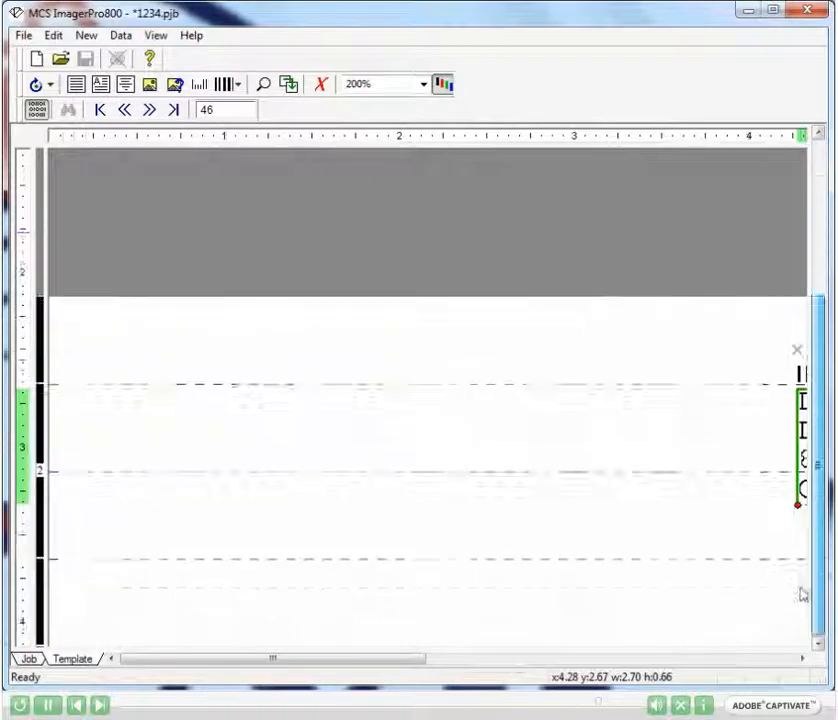
drag(366, 659, 568, 655)
click(271, 411)
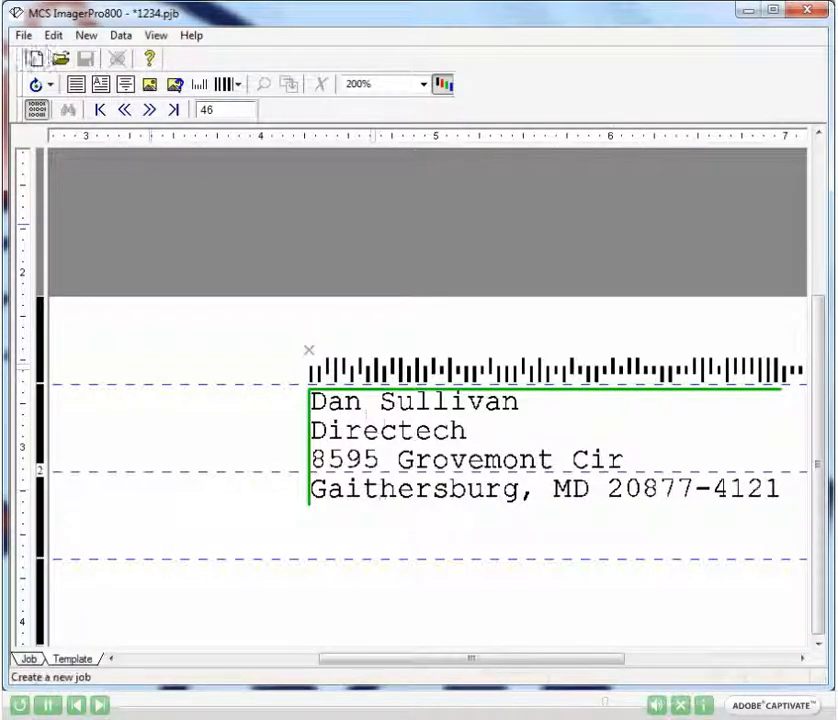
- Save the template with its adjusted layout
click(24, 36)
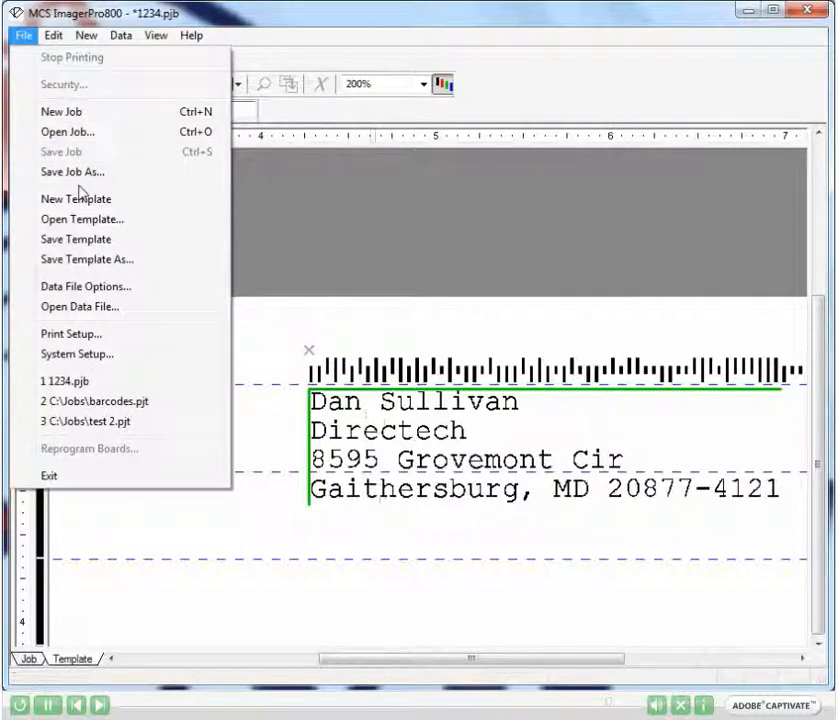
click(76, 250)
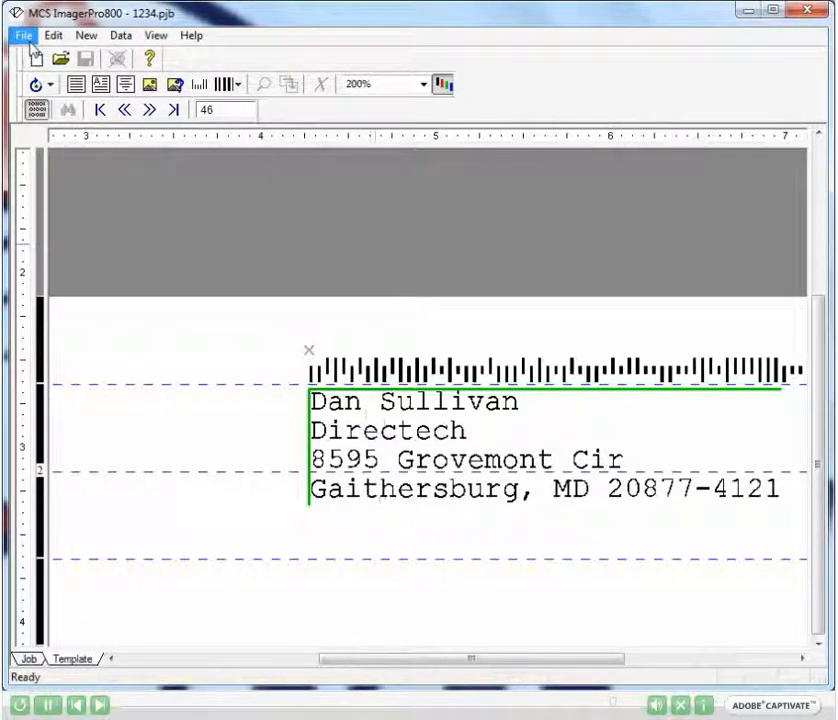
- In the job's data grid, narrow the Field 1, Field 2 and Field 5 columns and slightly widen Field 3
click(30, 660)
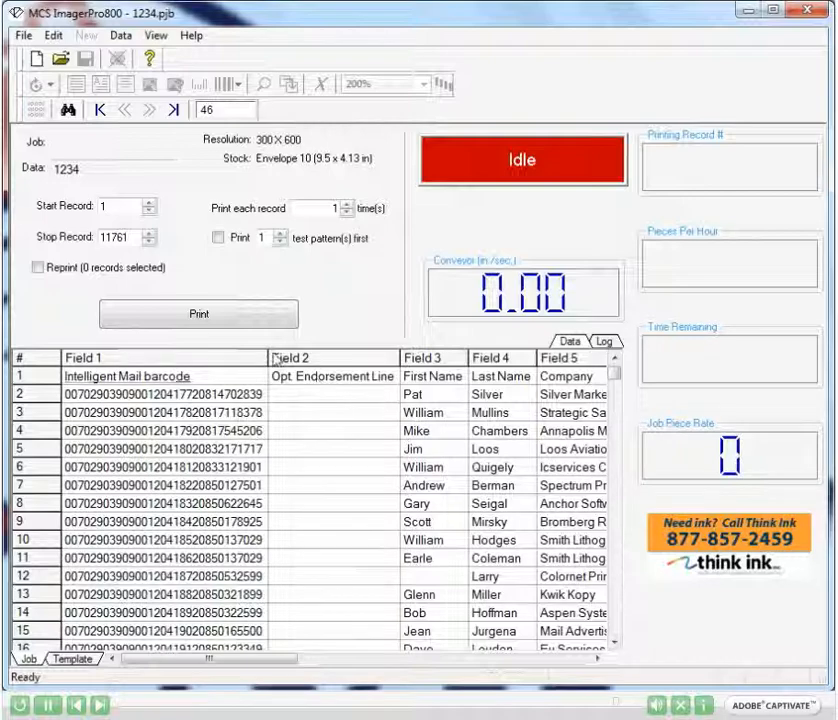
drag(268, 358, 204, 358)
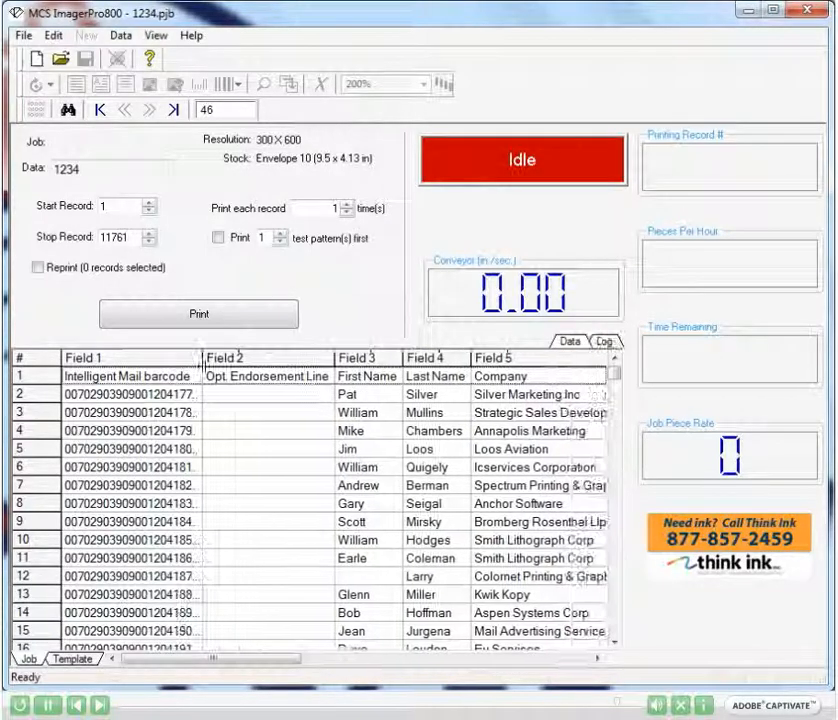
drag(336, 357, 277, 357)
drag(343, 357, 353, 357)
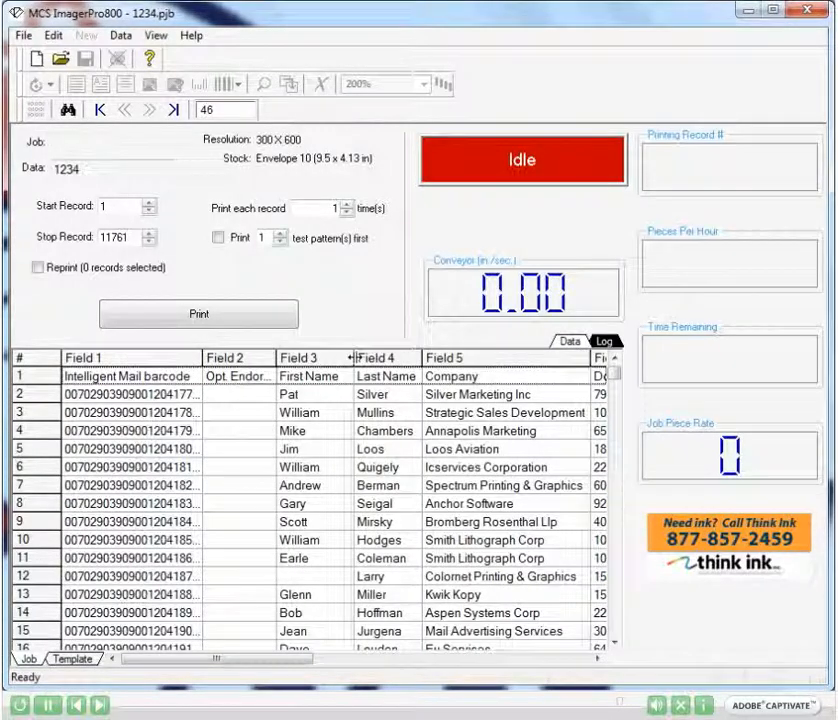
drag(591, 358, 578, 358)
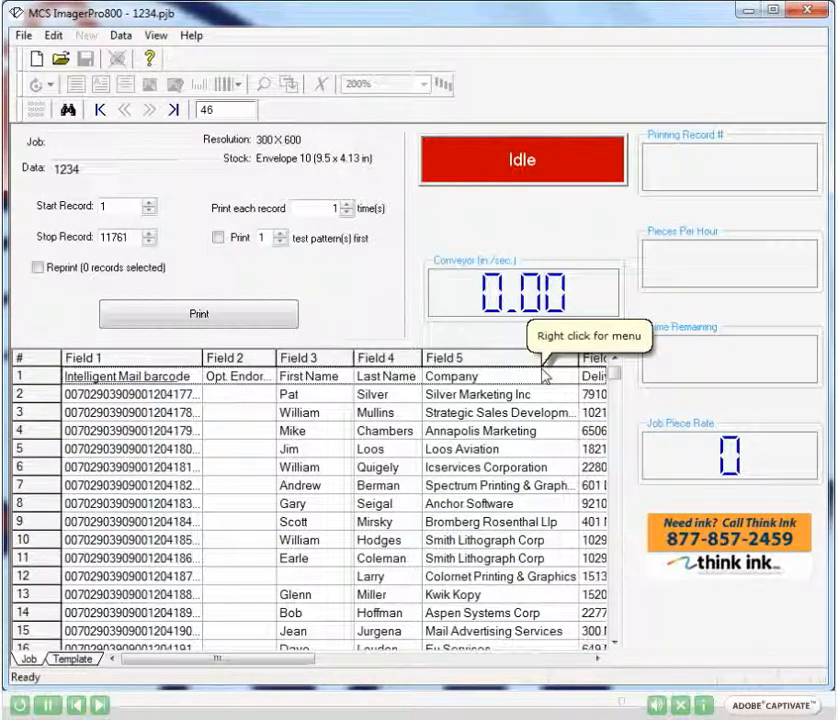
- Look through the mailing records in the data grid one after another, from record 2 down to record 12
click(103, 384)
click(112, 397)
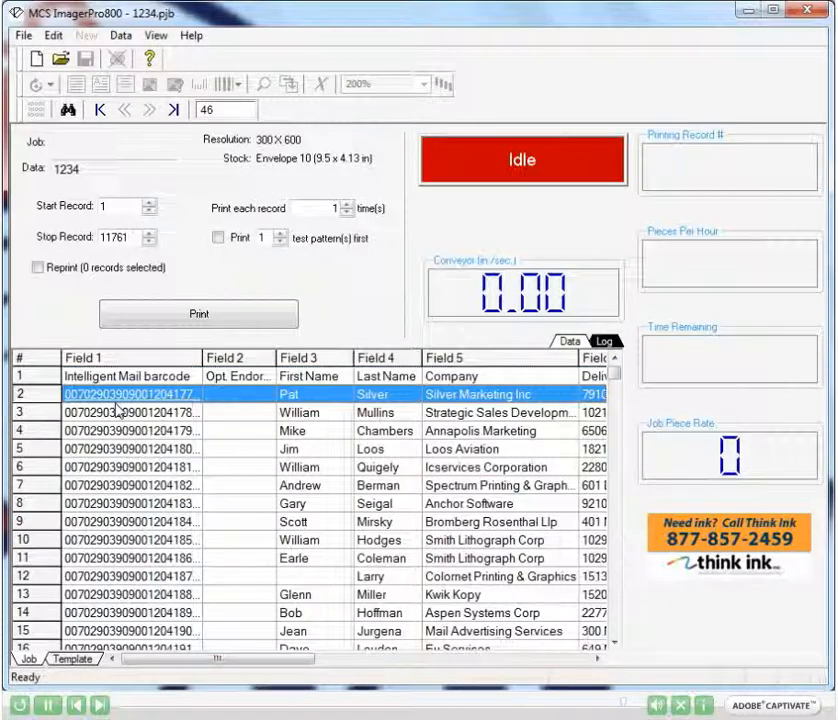
click(118, 414)
click(127, 431)
click(127, 449)
click(135, 467)
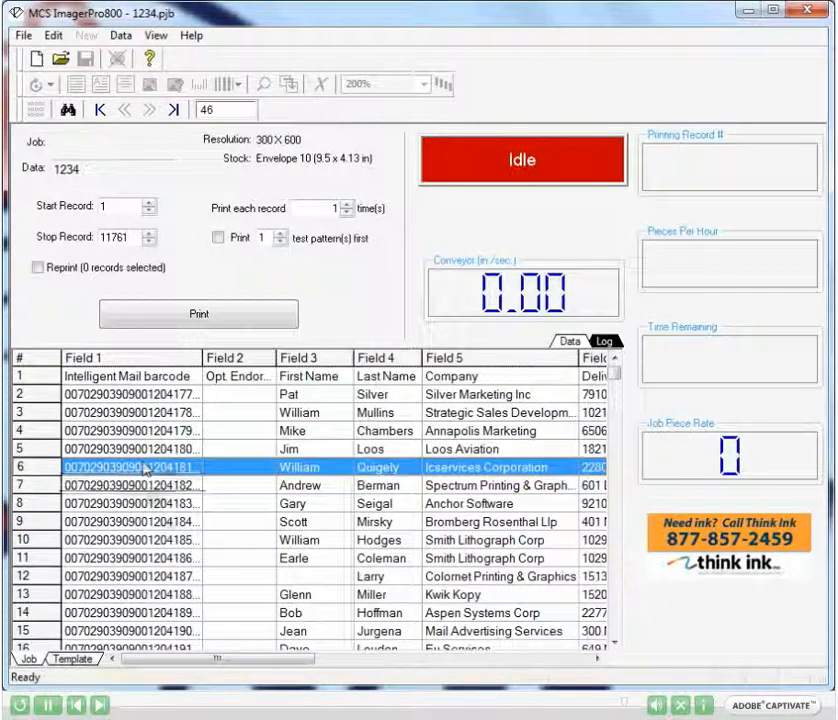
click(140, 485)
click(148, 503)
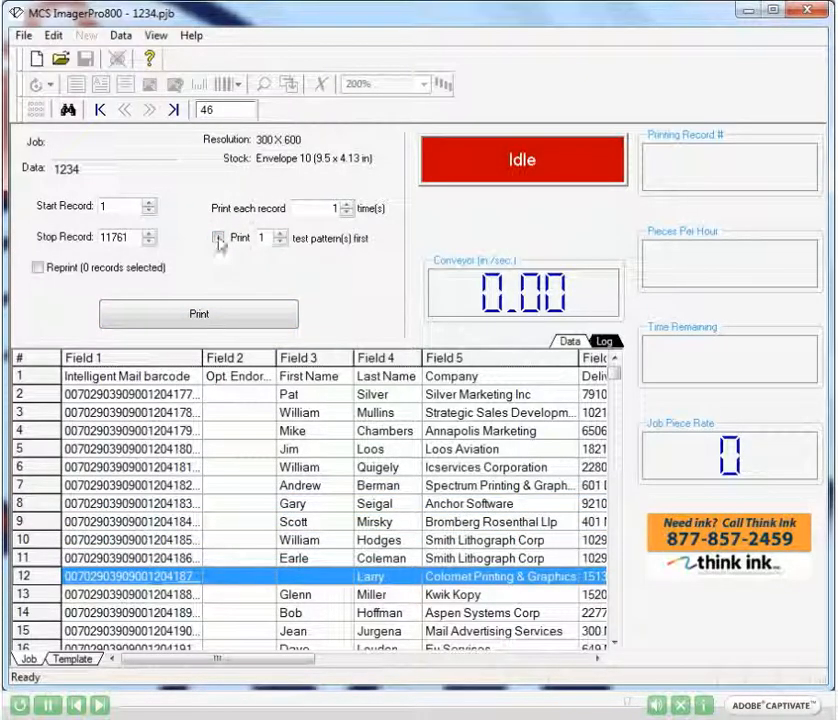
- Set the job to print 1 test pattern first
click(218, 239)
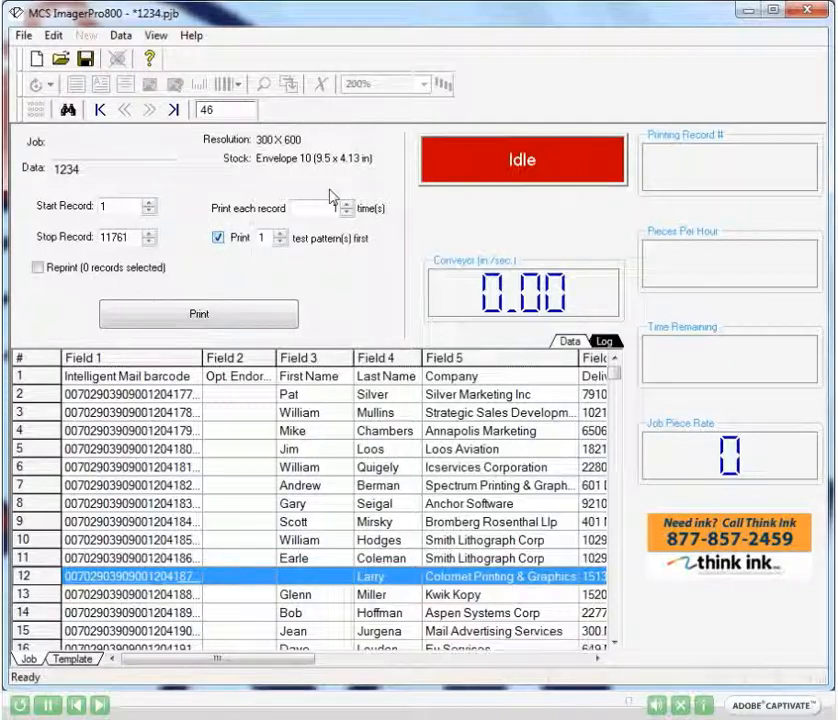